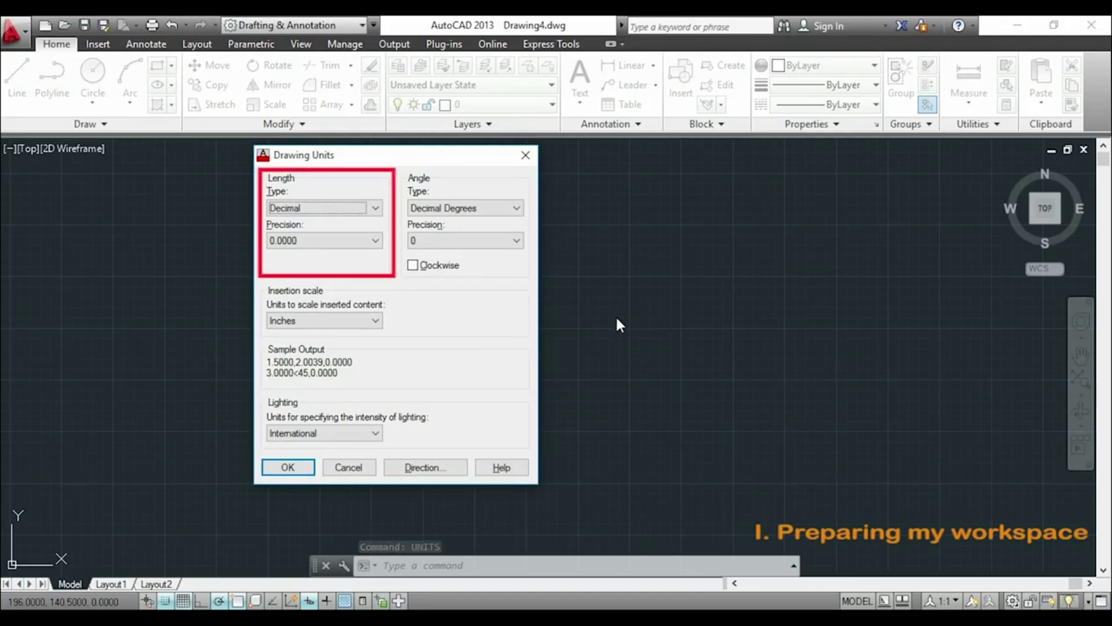
Configure the drawing units with decimal length precision 0 and an insertion scale in millimeters
left_click(372, 242)
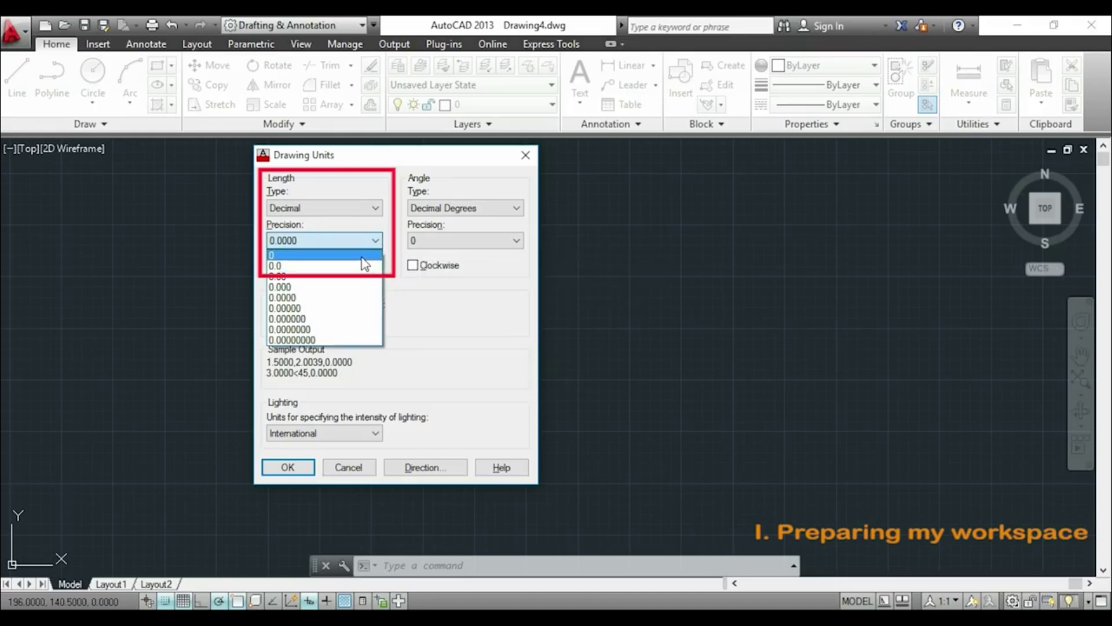
left_click(363, 256)
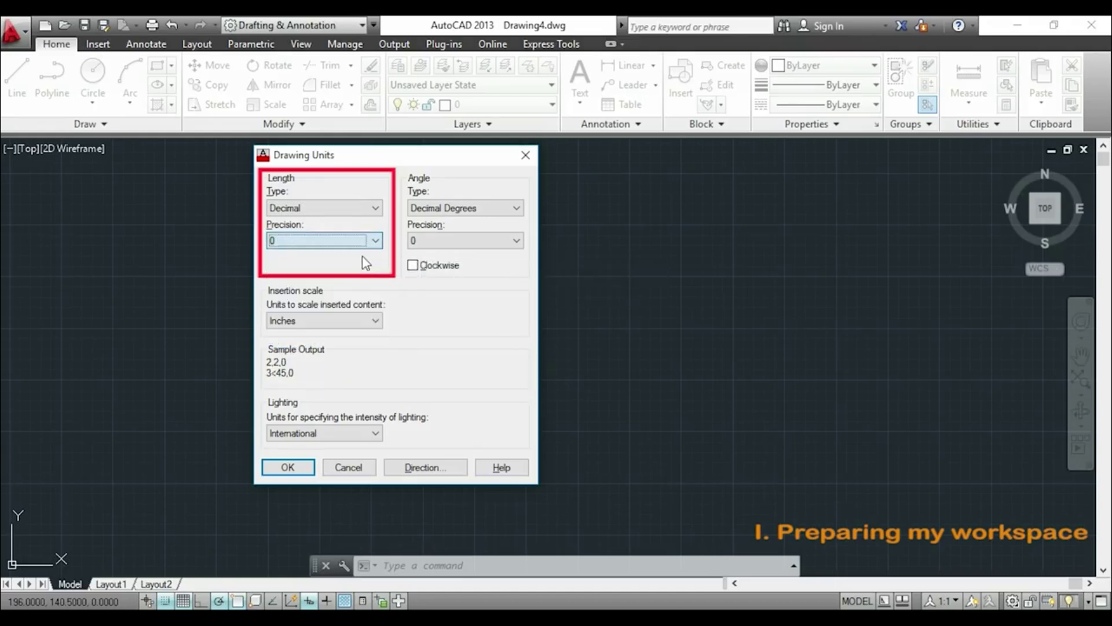
left_click(375, 321)
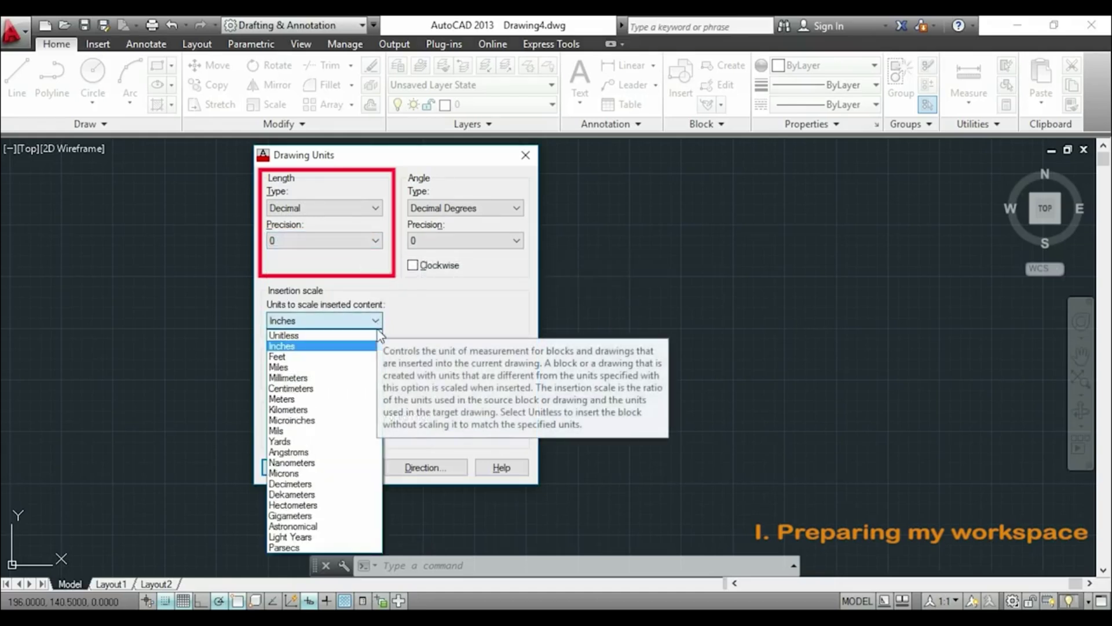
left_click(355, 378)
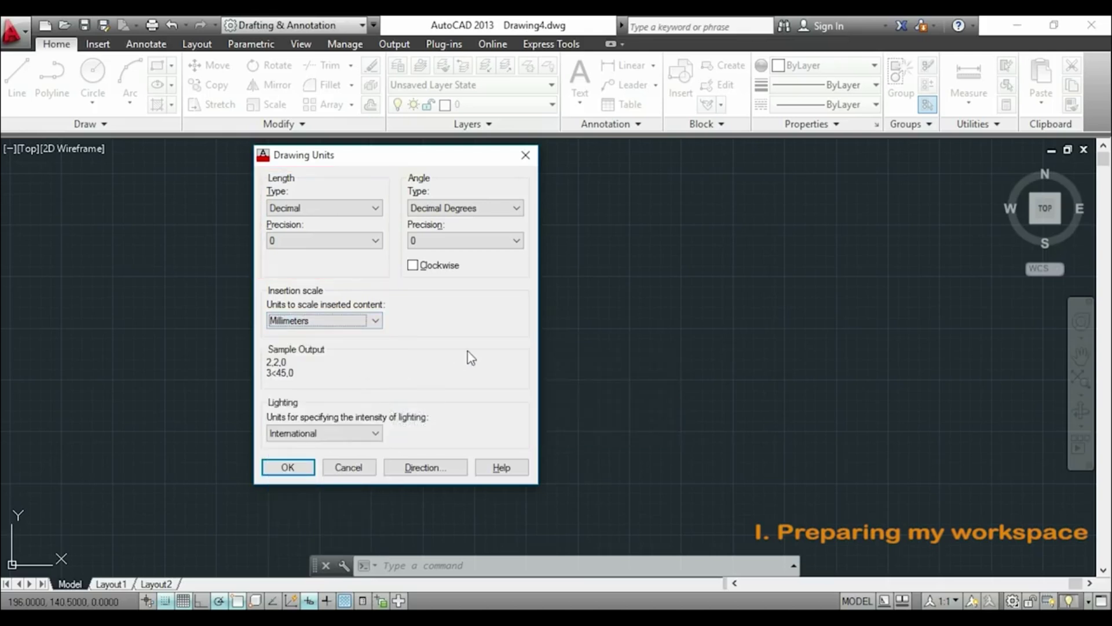
left_click(289, 467)
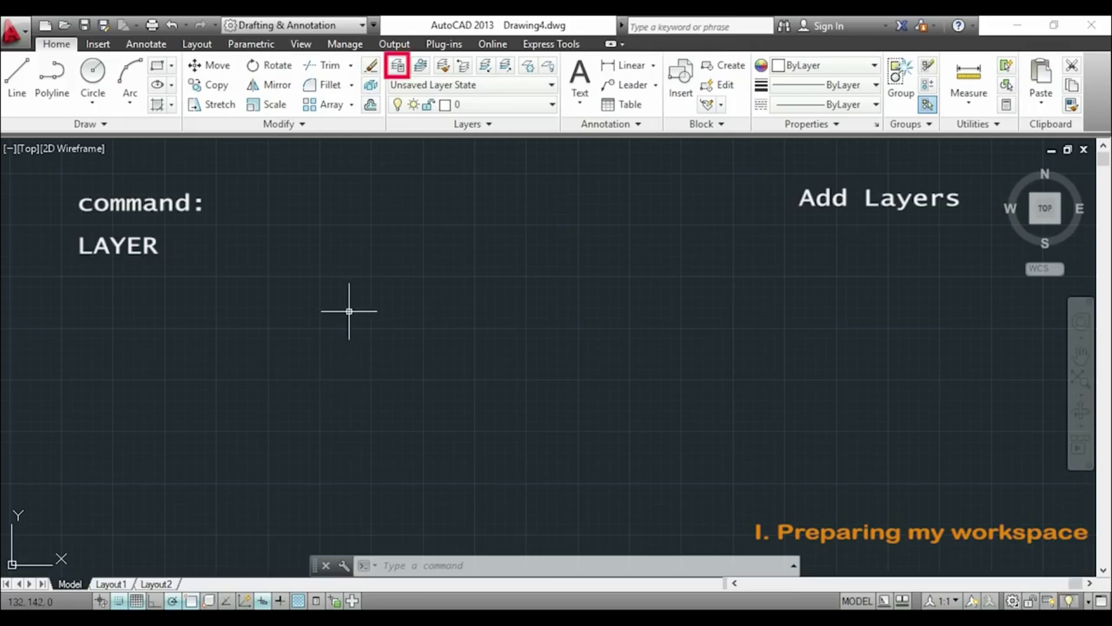
Open the layer properties and create a new layer named walls
left_click(398, 65)
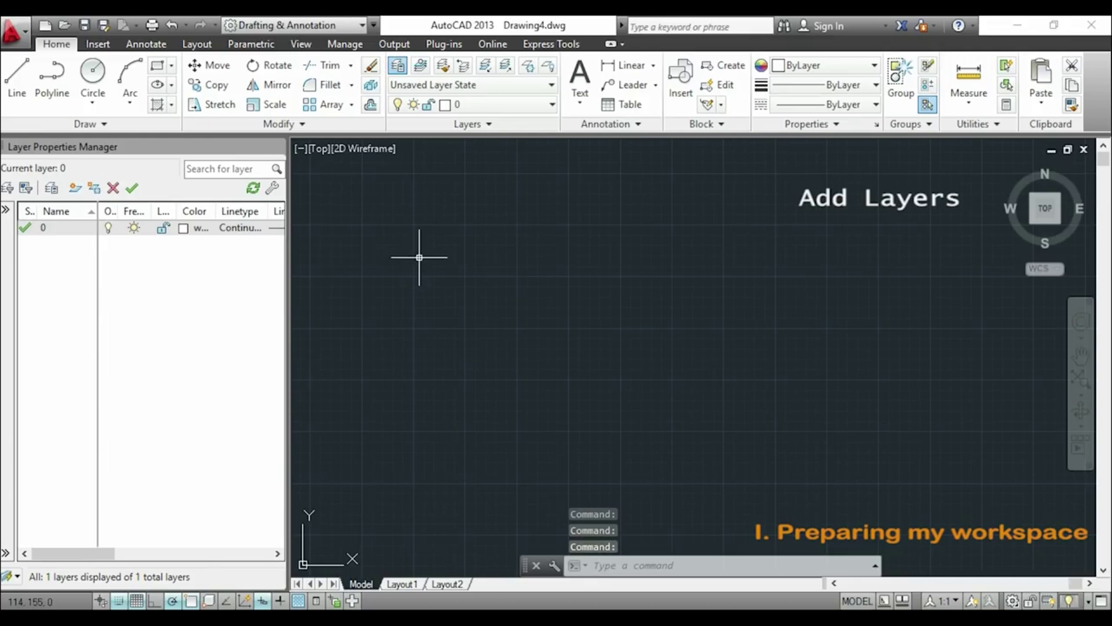
right_click(48, 268)
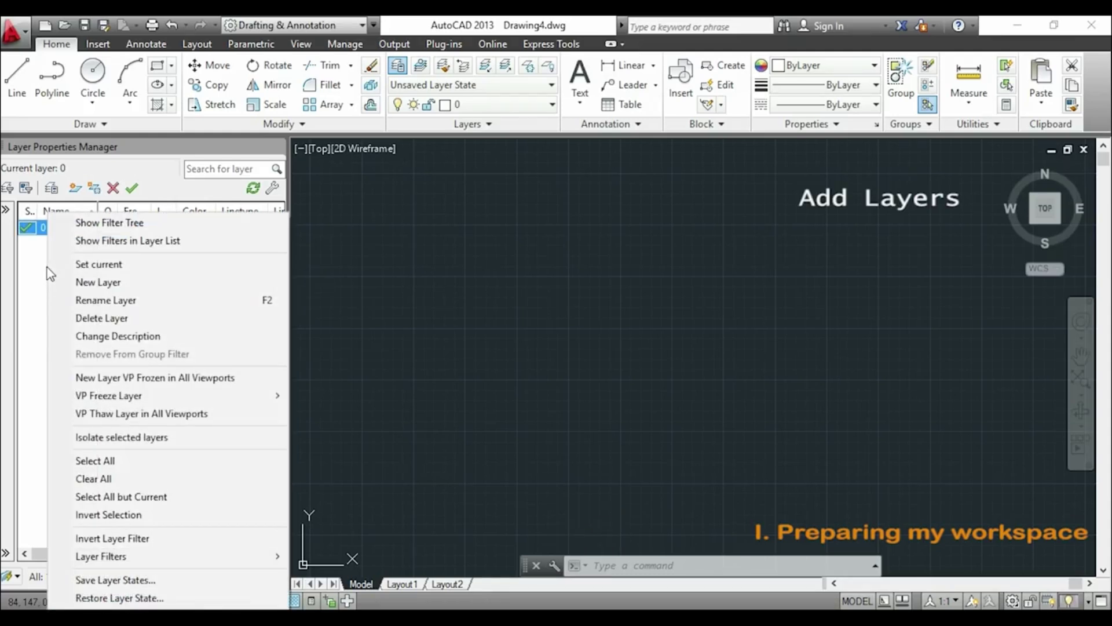
left_click(96, 281)
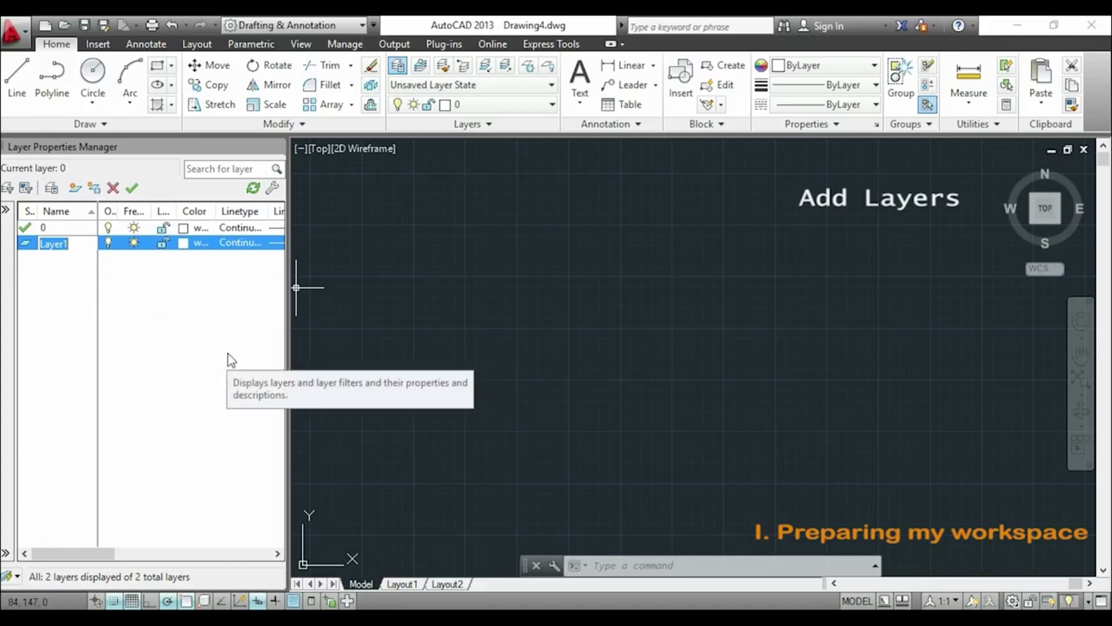
type("walls")
key("Return")
Create a new layer named doors
right_click(52, 285)
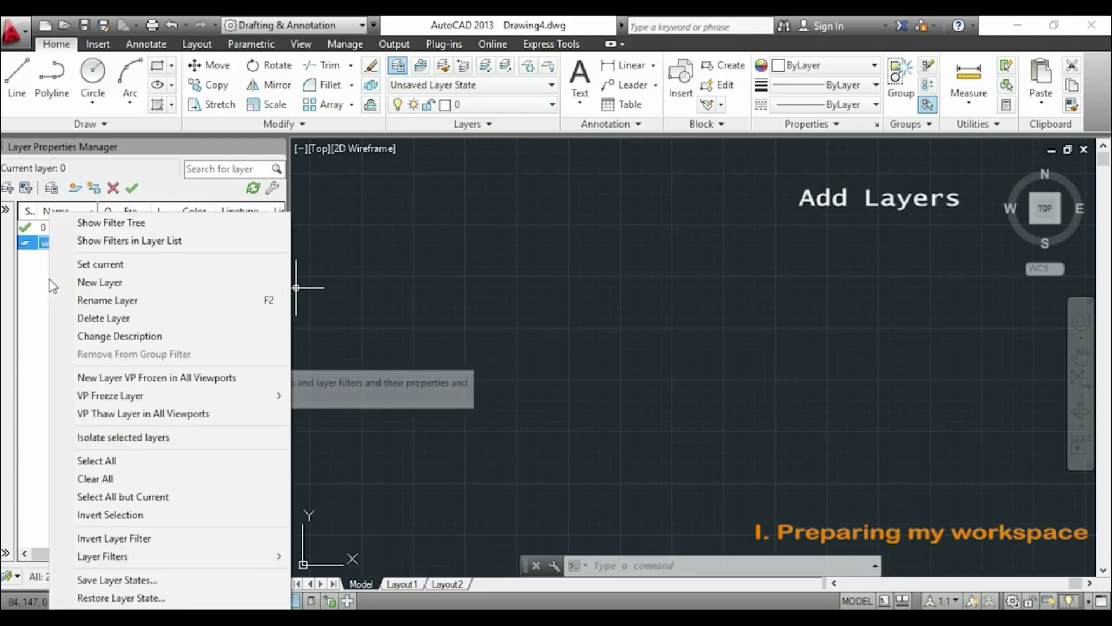
left_click(93, 282)
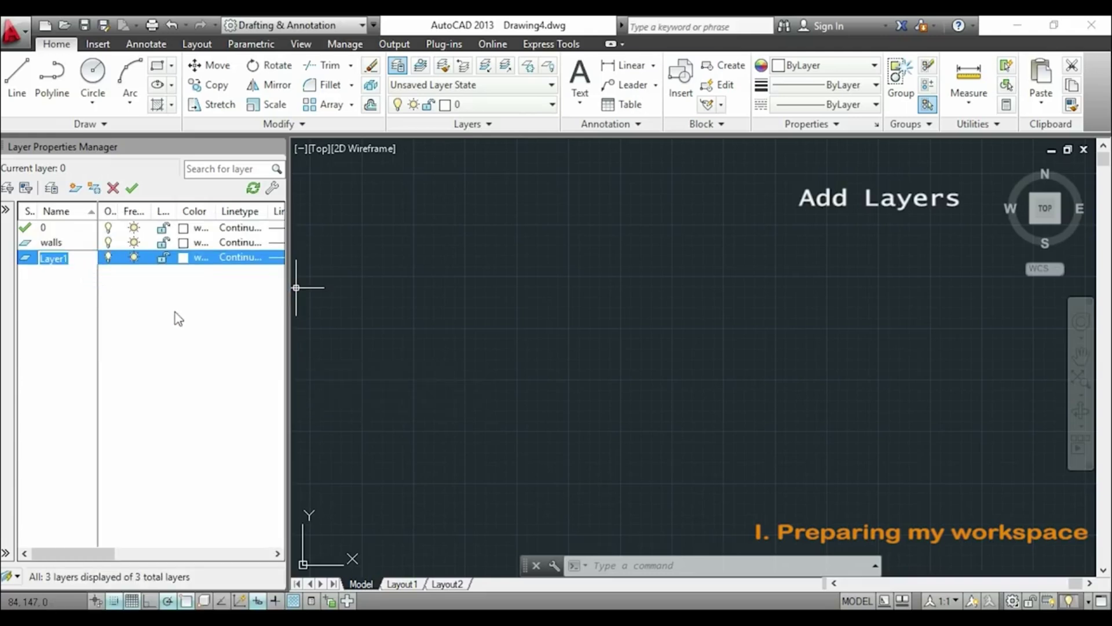
type("door")
key("Return")
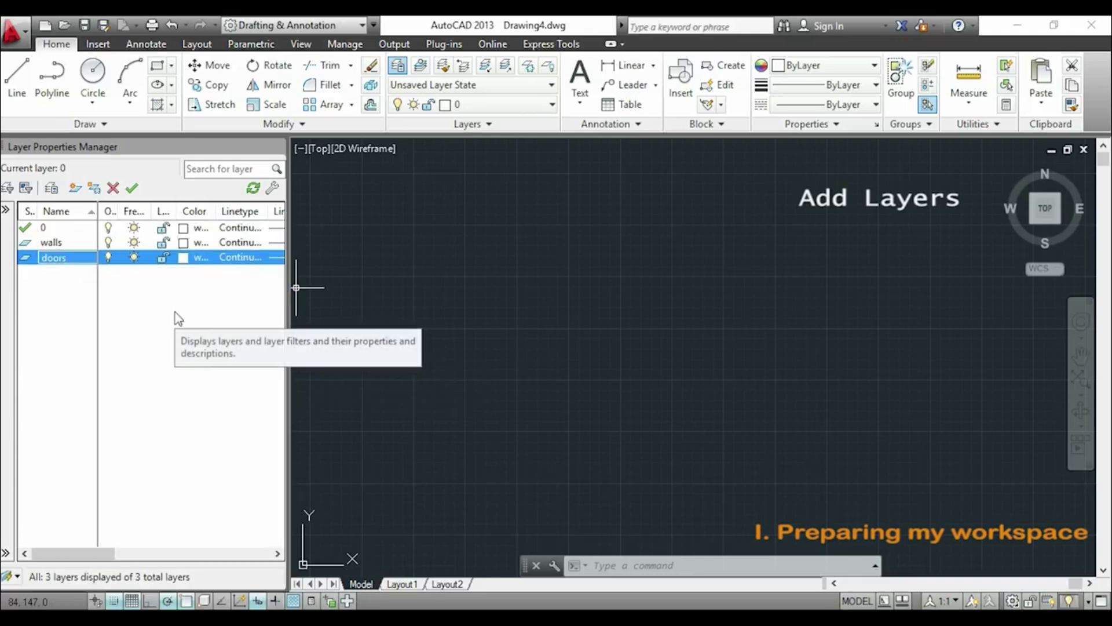
Create a new layer named windows
right_click(50, 296)
left_click(119, 288)
type("wi")
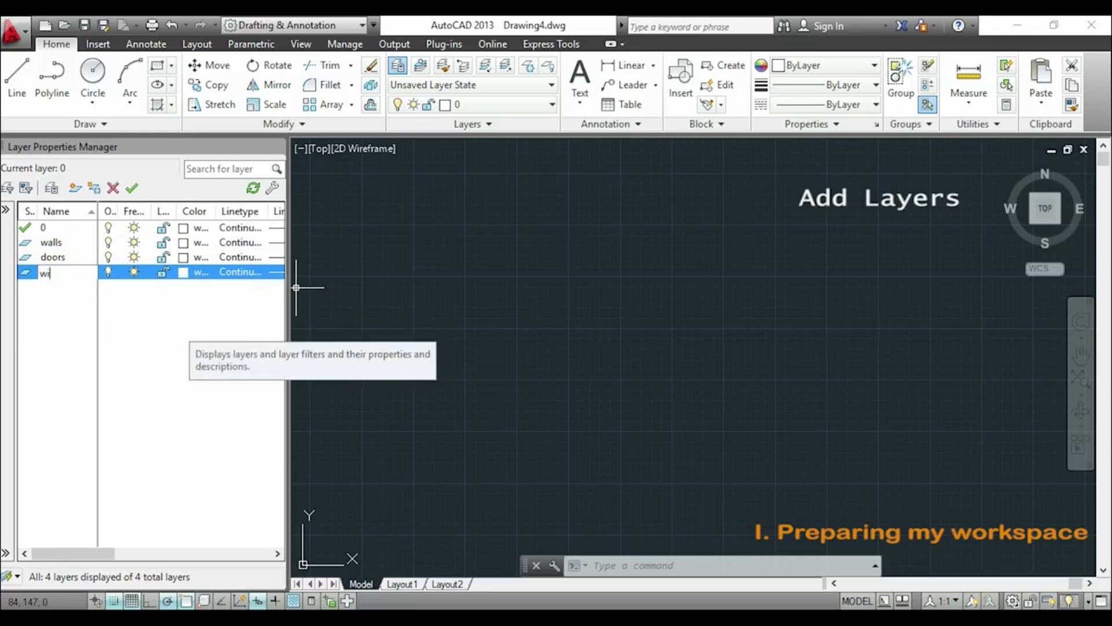
type("ndows")
key("Return")
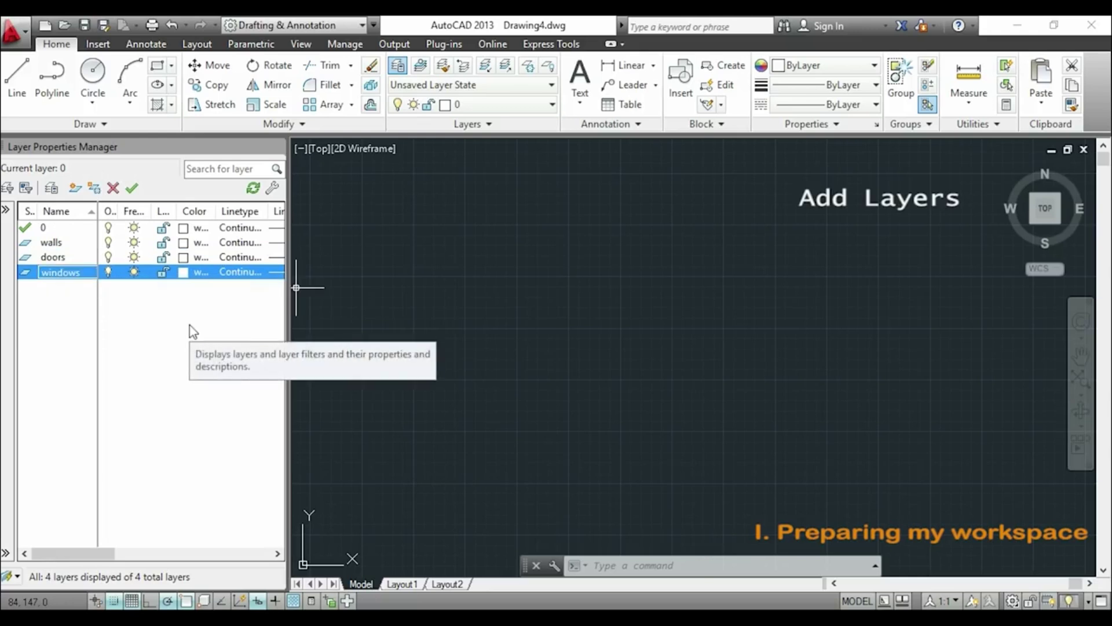
Create a new layer named dimensions
left_click(45, 302)
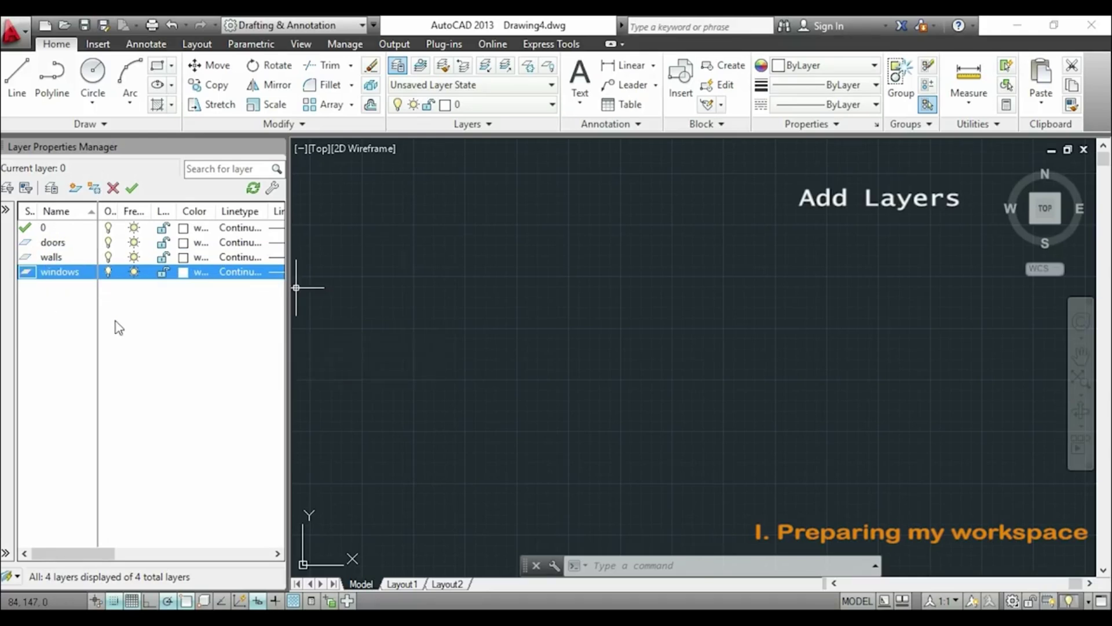
right_click(51, 302)
left_click(97, 283)
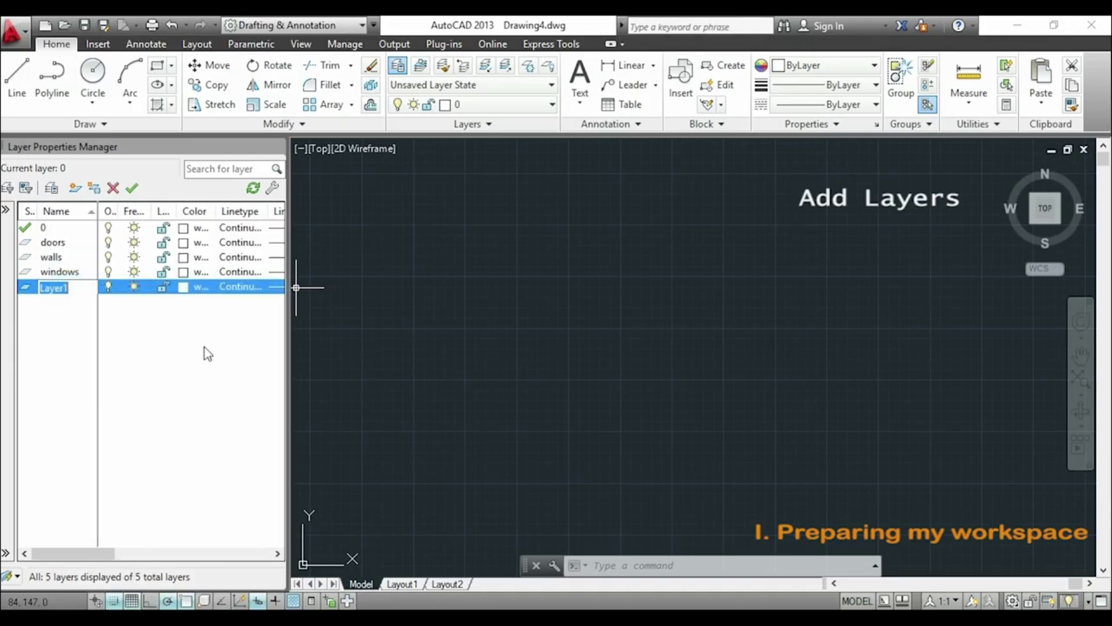
type("dimensions")
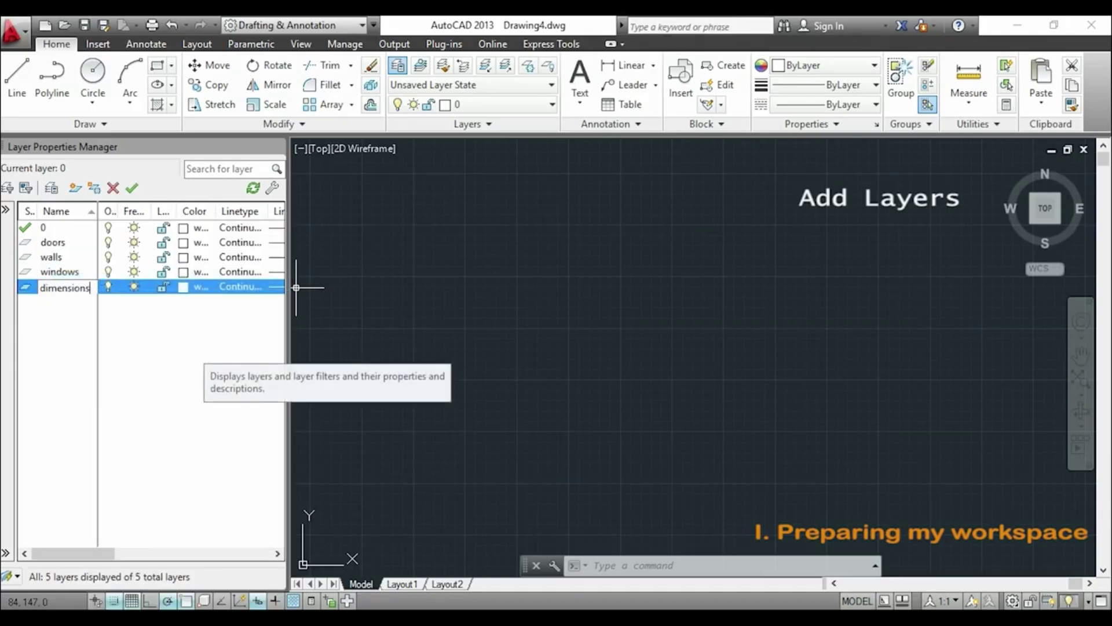
key("Return")
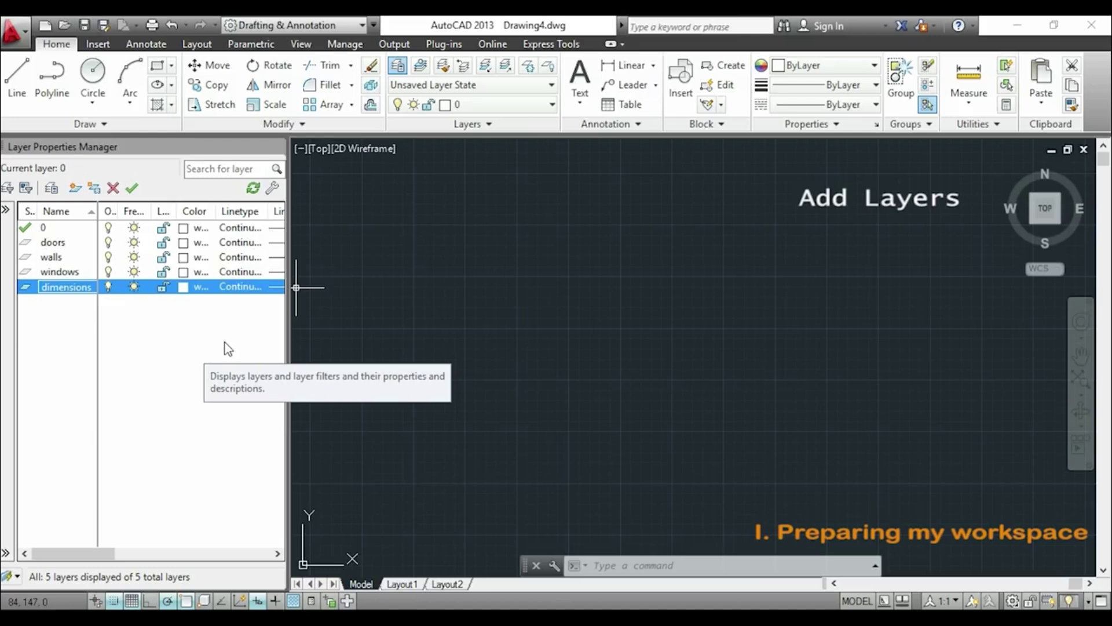
Set the color of the doors layer to cyan
left_click(185, 244)
left_click(184, 245)
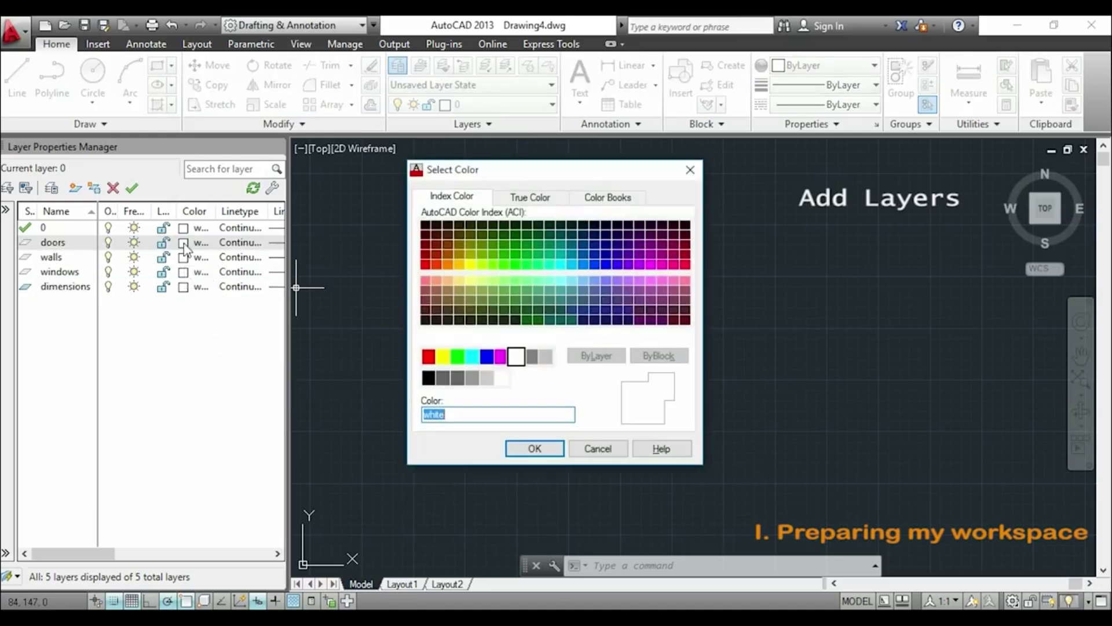
left_click(473, 356)
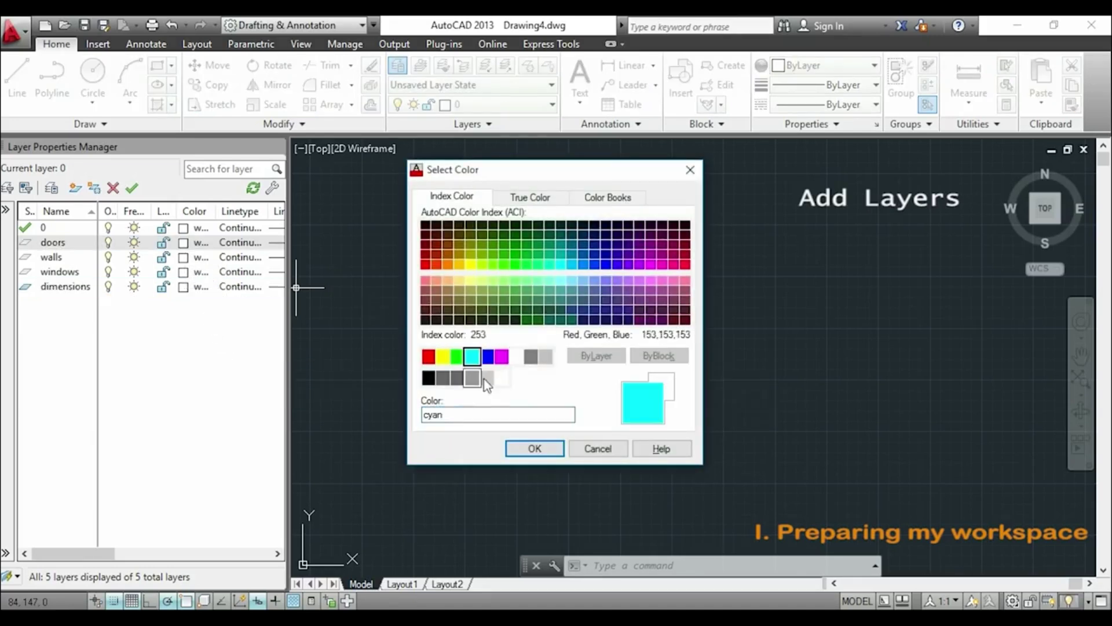
left_click(535, 449)
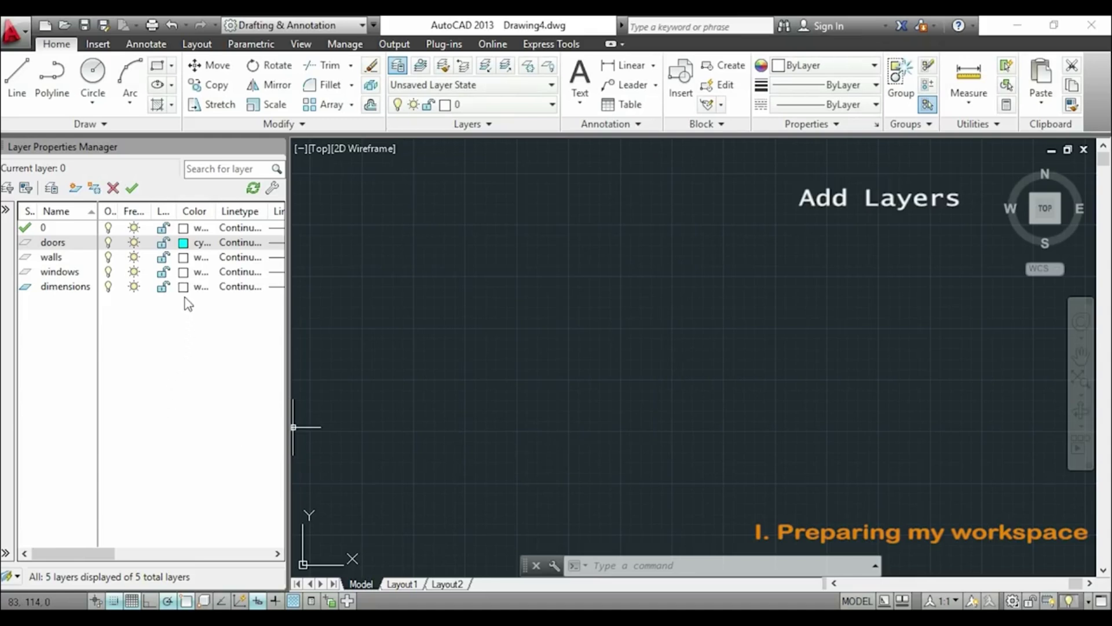
Set the color of the windows layer to magenta
left_click(184, 272)
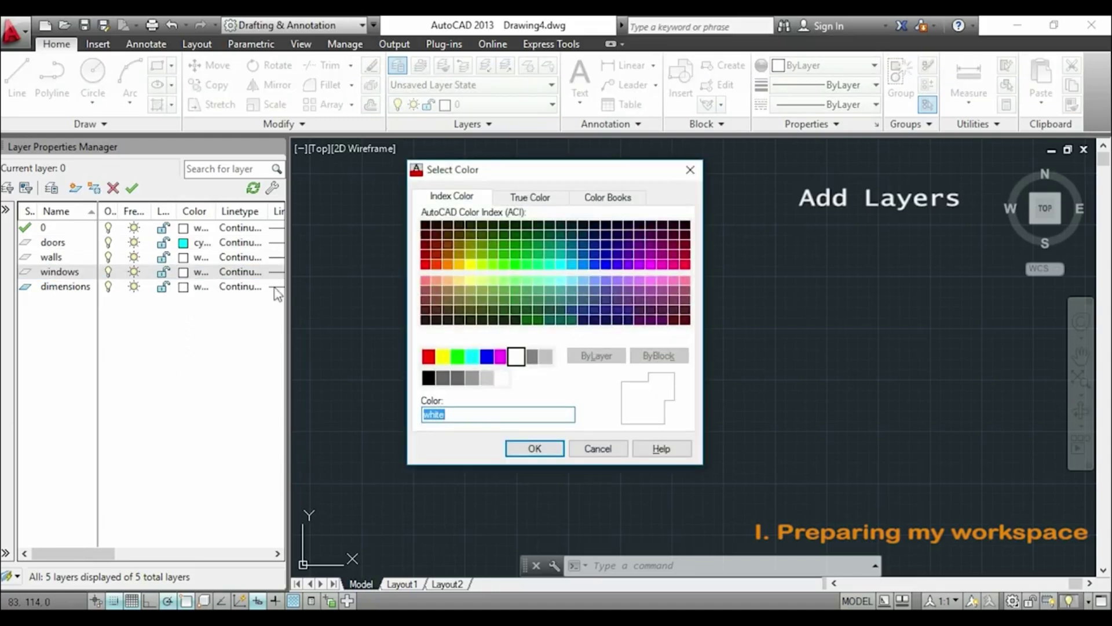
left_click(501, 356)
left_click(534, 449)
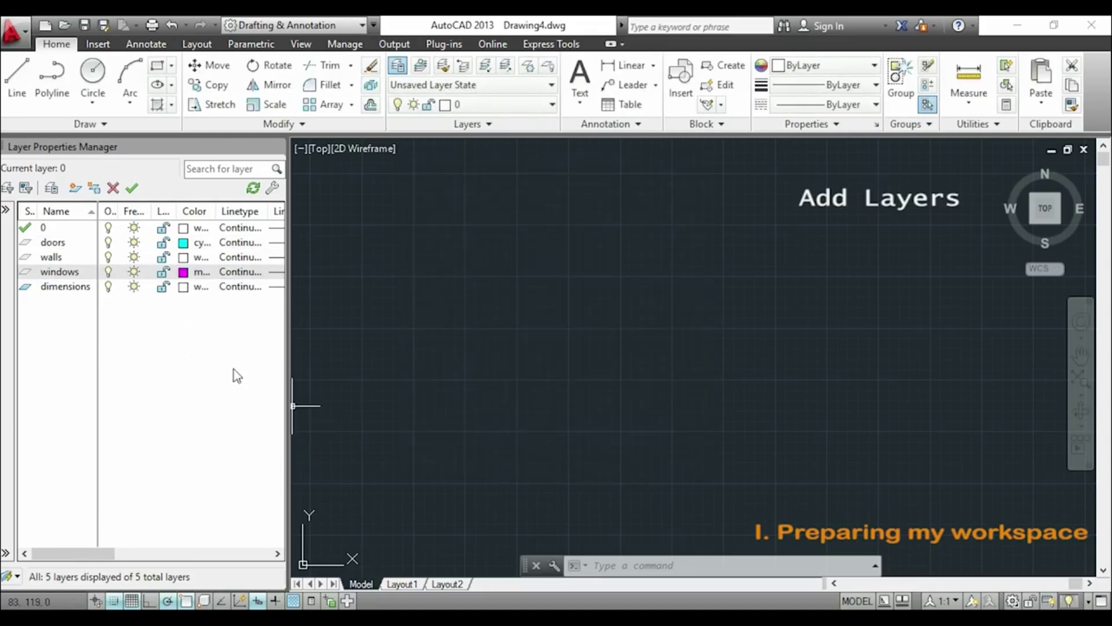
Set the color of the dimensions layer to index color 40
left_click(182, 287)
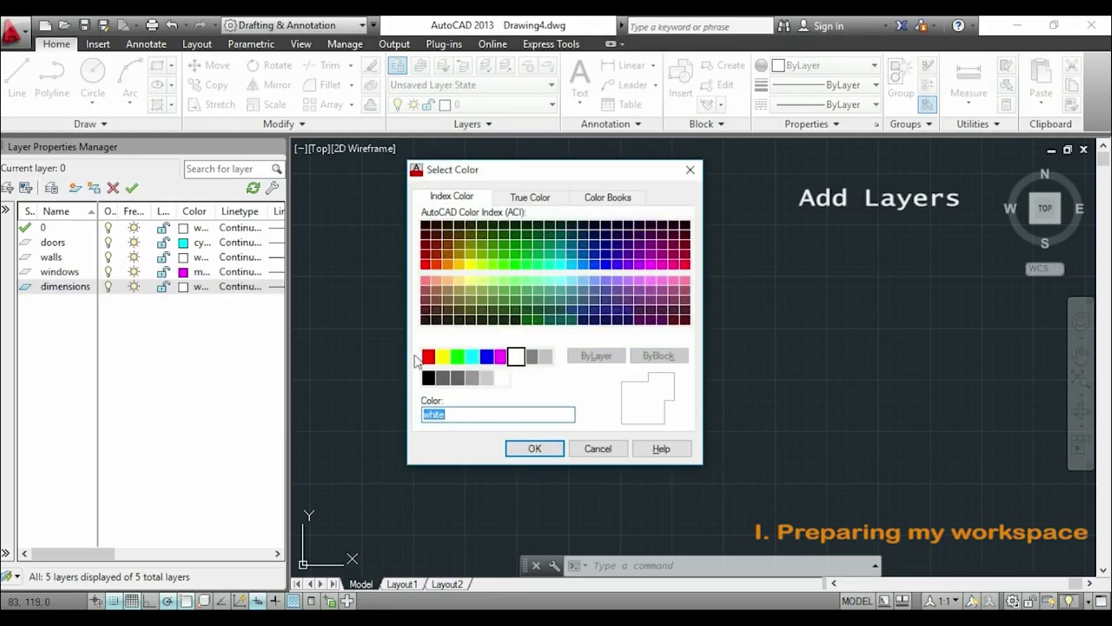
left_click(458, 265)
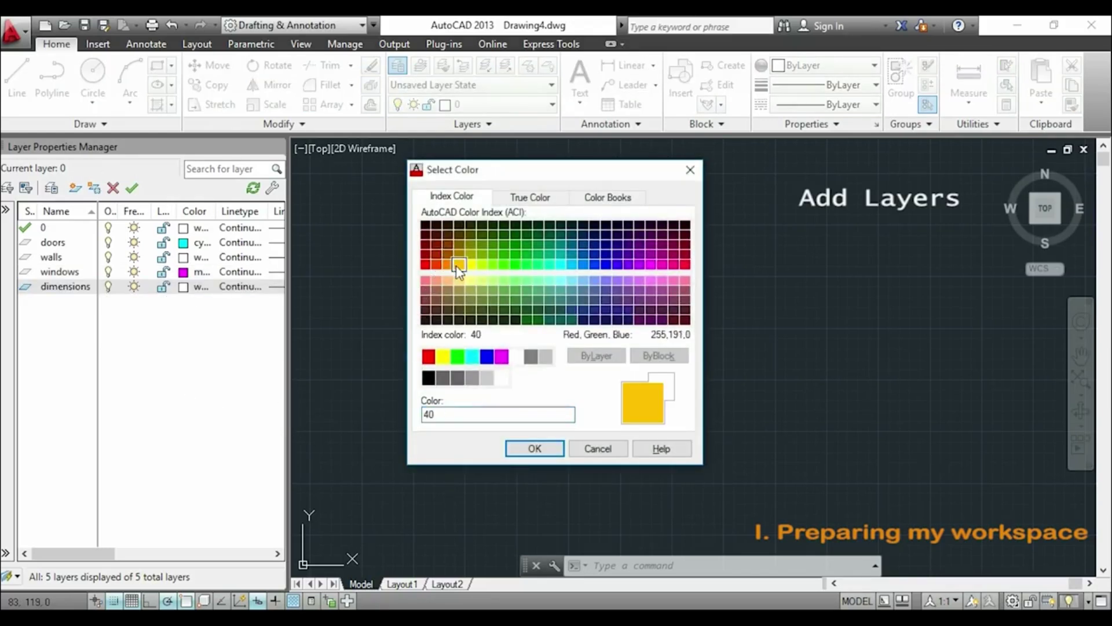
left_click(534, 449)
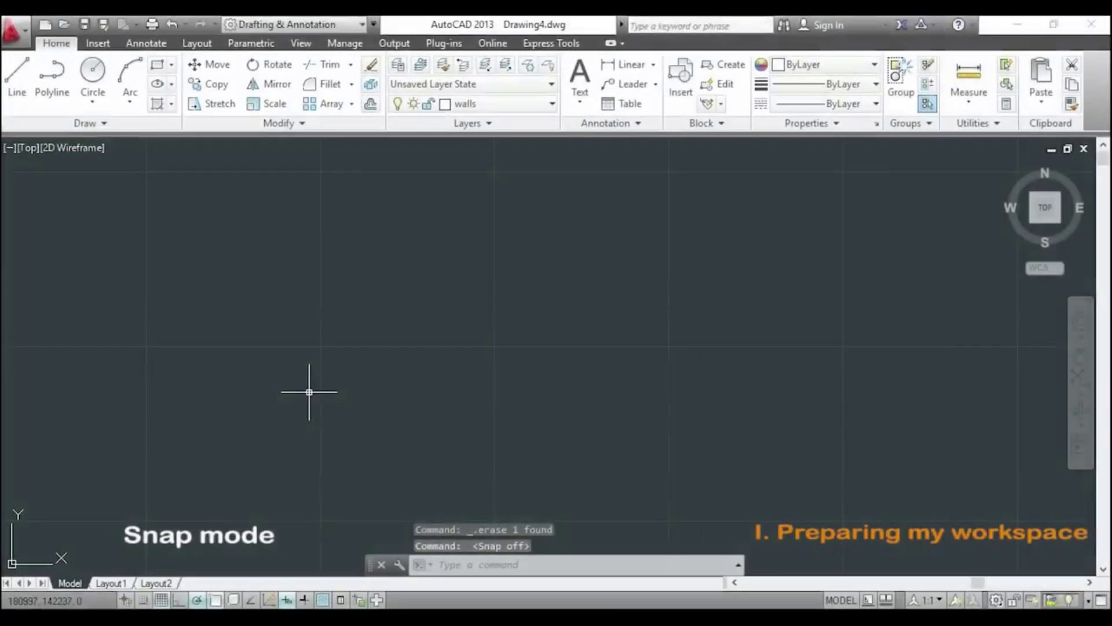
Try to start a line exactly on a grid intersection to test the snap mode
key("Return")
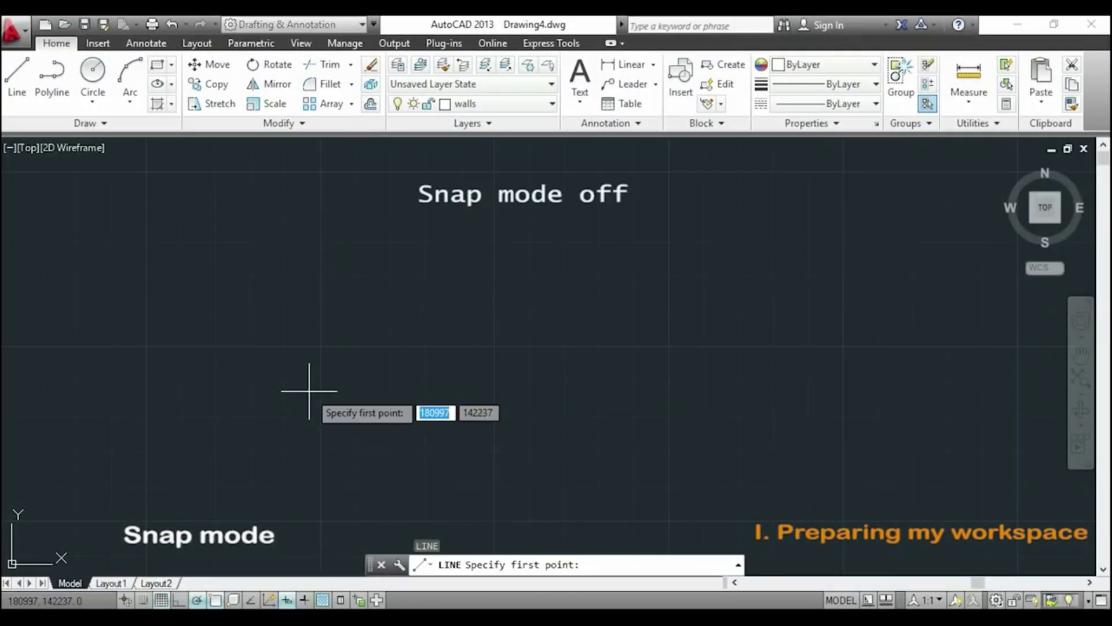
left_click(321, 348)
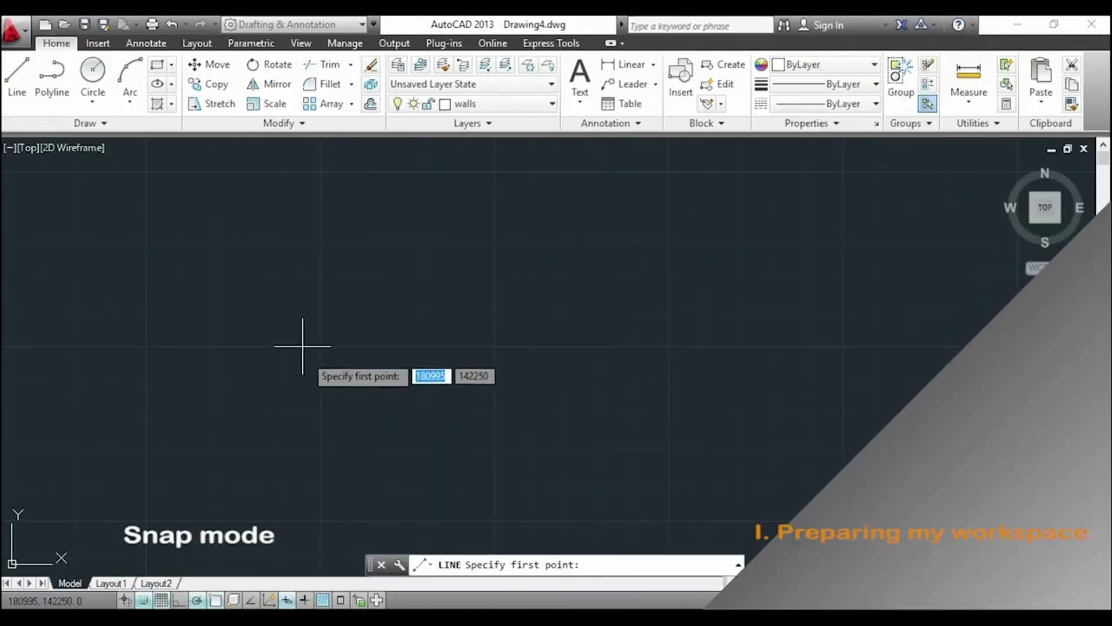
left_click(320, 346)
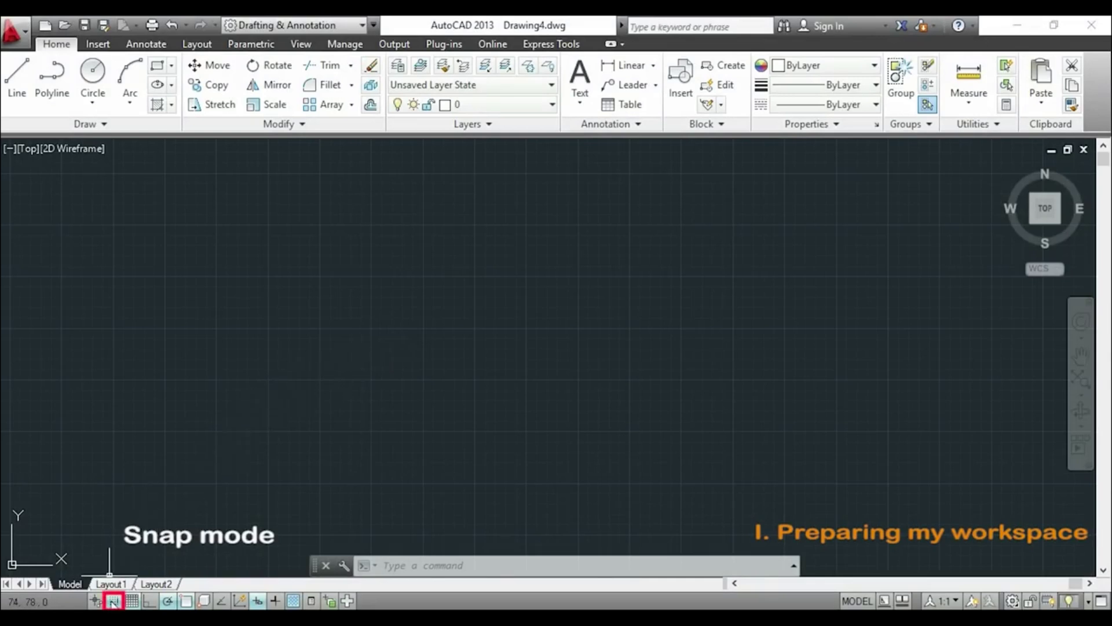
Set the snap spacing to 5 and the grid spacing to 10 in X and Y, with a major line every 5
right_click(113, 601)
left_click(164, 572)
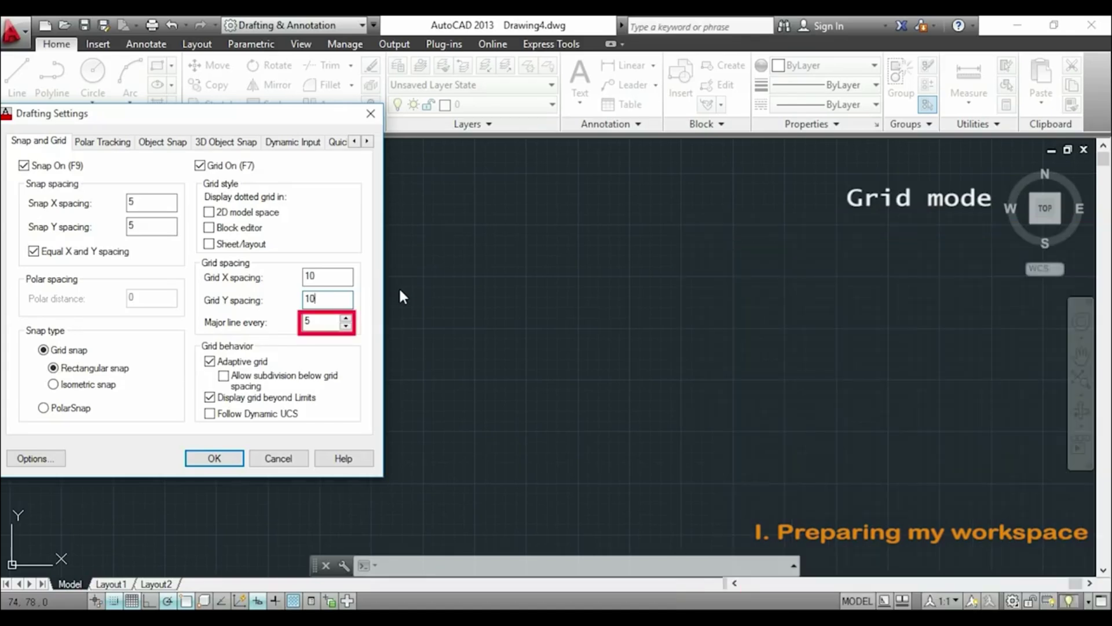
left_click(214, 458)
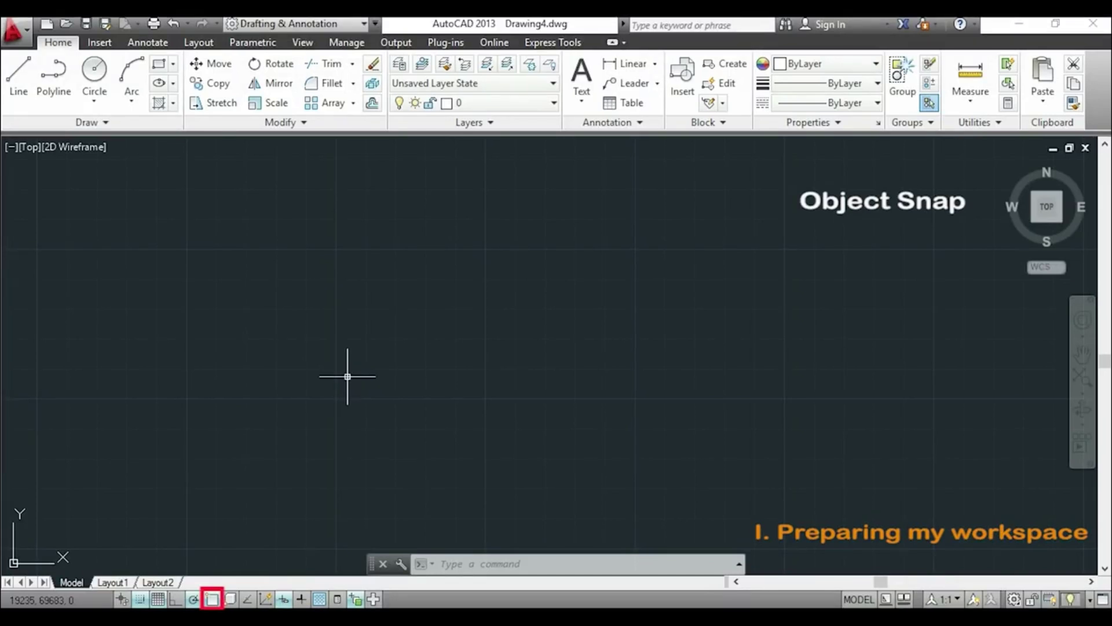
Configure object snap with the Endpoint, Midpoint and Extension modes enabled
type("OSNAP")
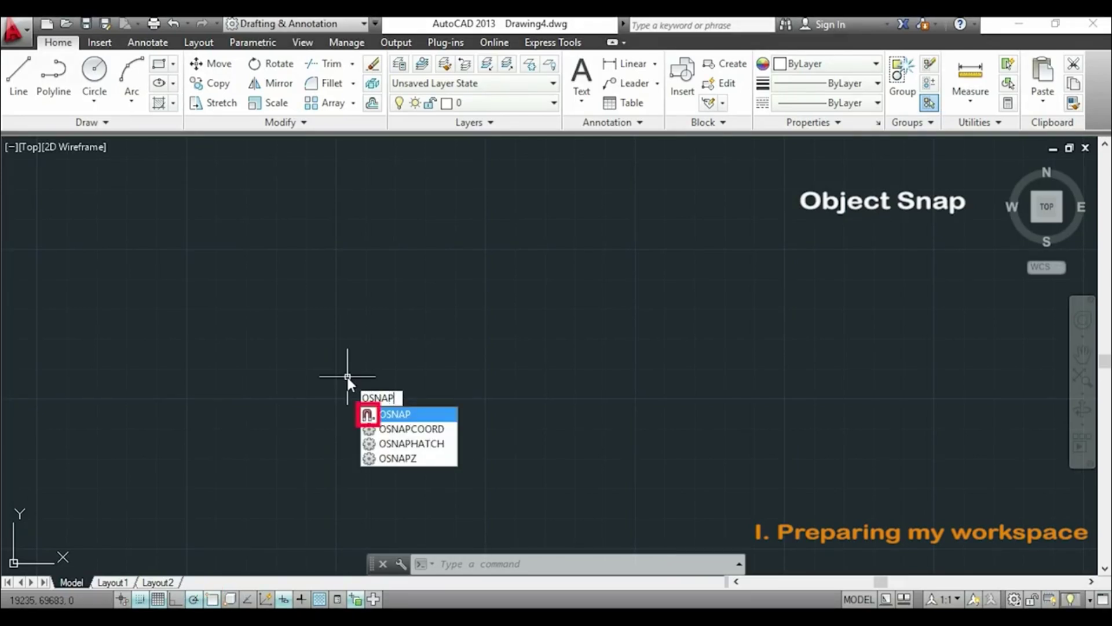
key("Return")
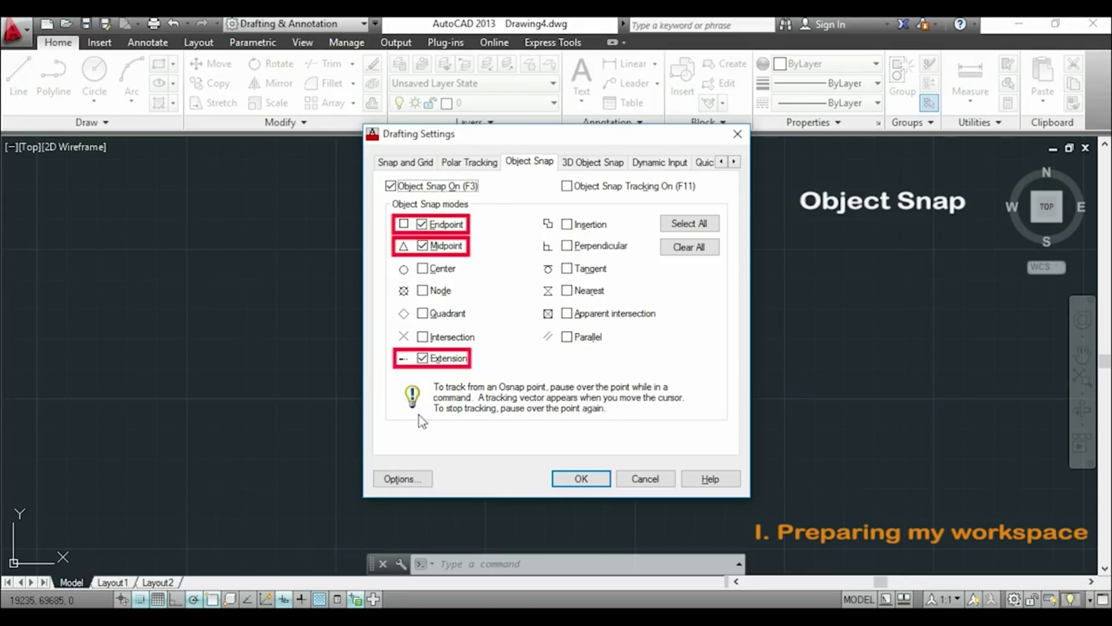
left_click(580, 478)
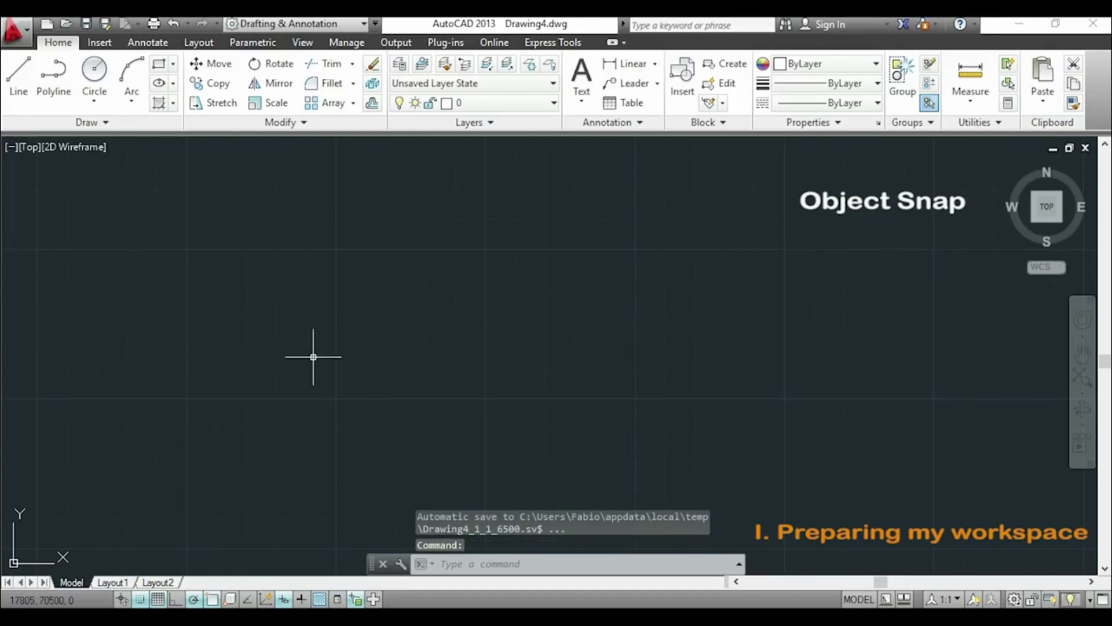
Draw a single horizontal line from about 17805,70500 to about 35960,70500
type("l")
key("Return")
left_click(312, 357)
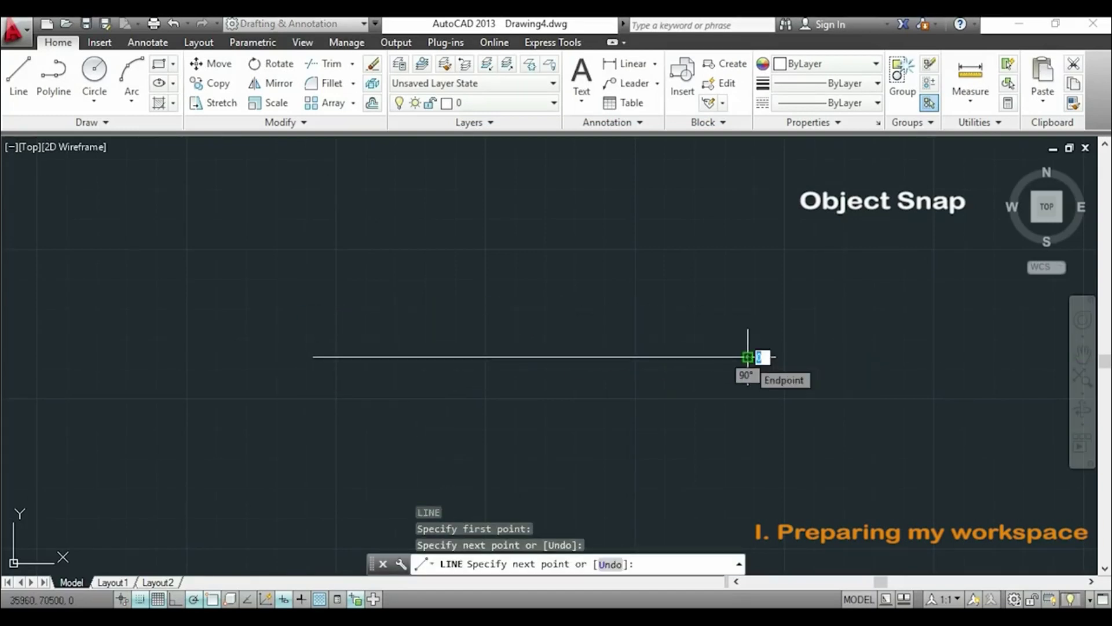
key("Escape")
Try to start a new line at the midpoint of the horizontal line to test the Midpoint object snap
key("Return")
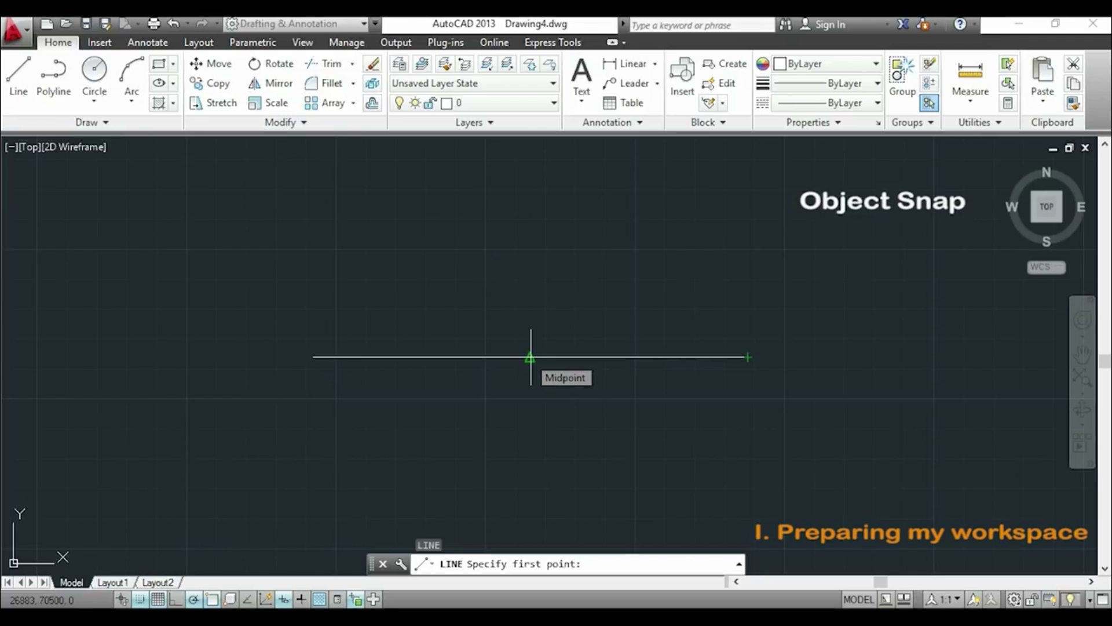
scroll(527, 382, "up", 3)
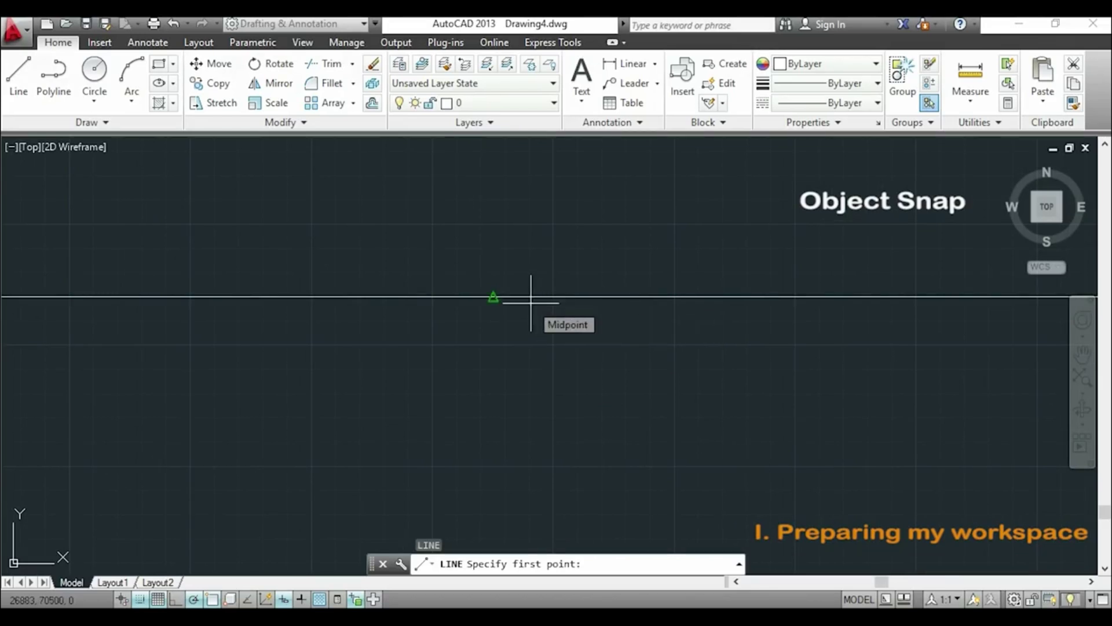
left_click(528, 297)
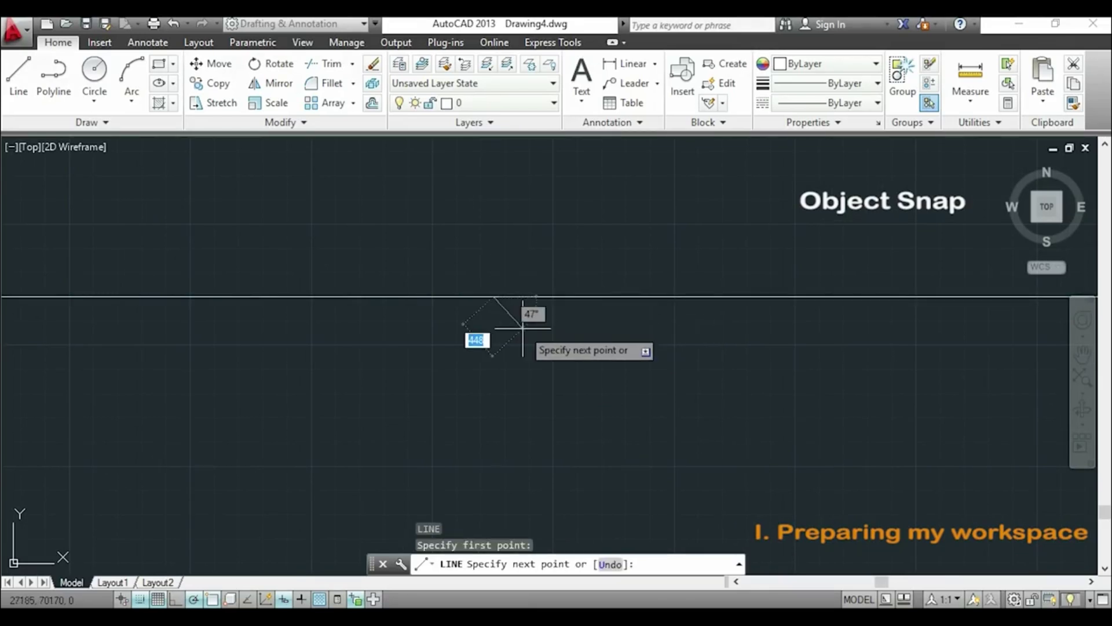
key("Escape")
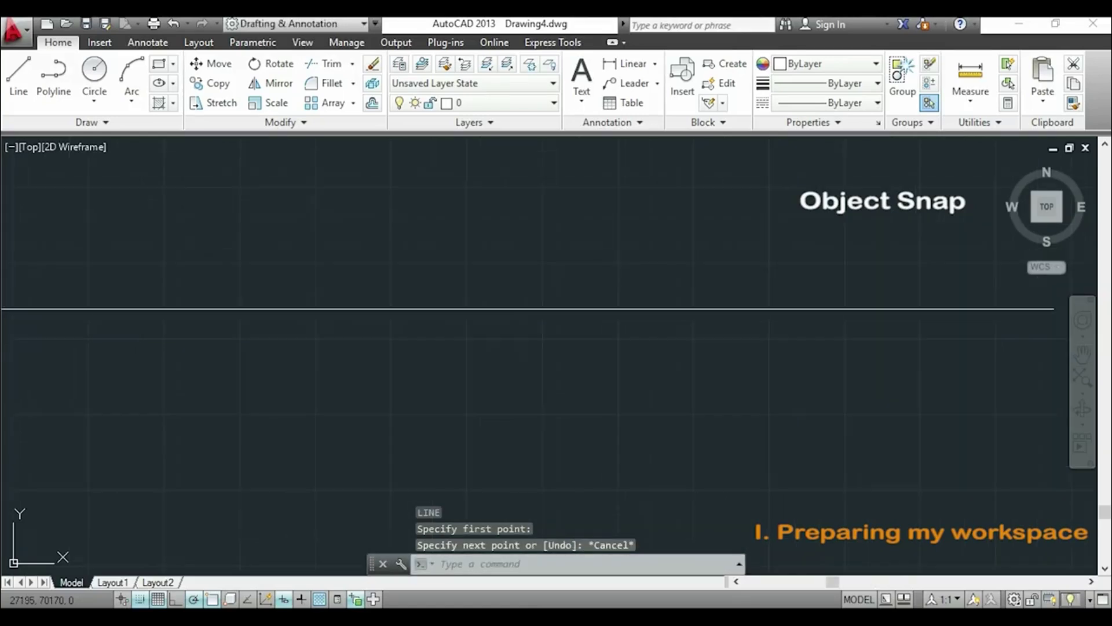
scroll(523, 328, "down", 3)
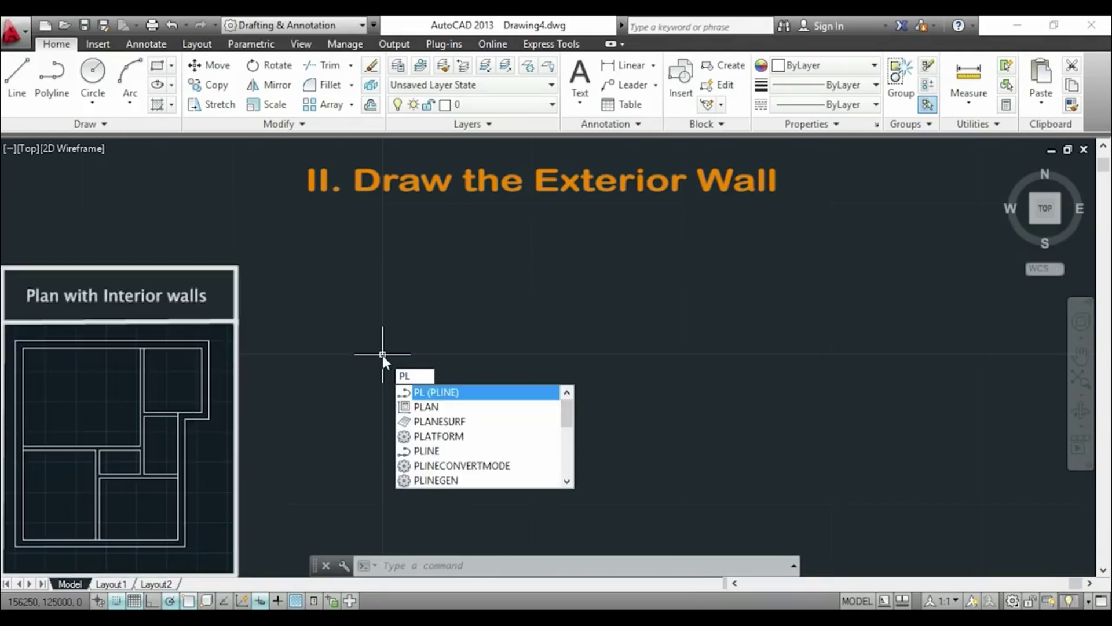
Start the exterior wall polyline at 156250,125000 with a segment 8000 to the right and one 3250 downward
key("Return")
left_click(382, 353)
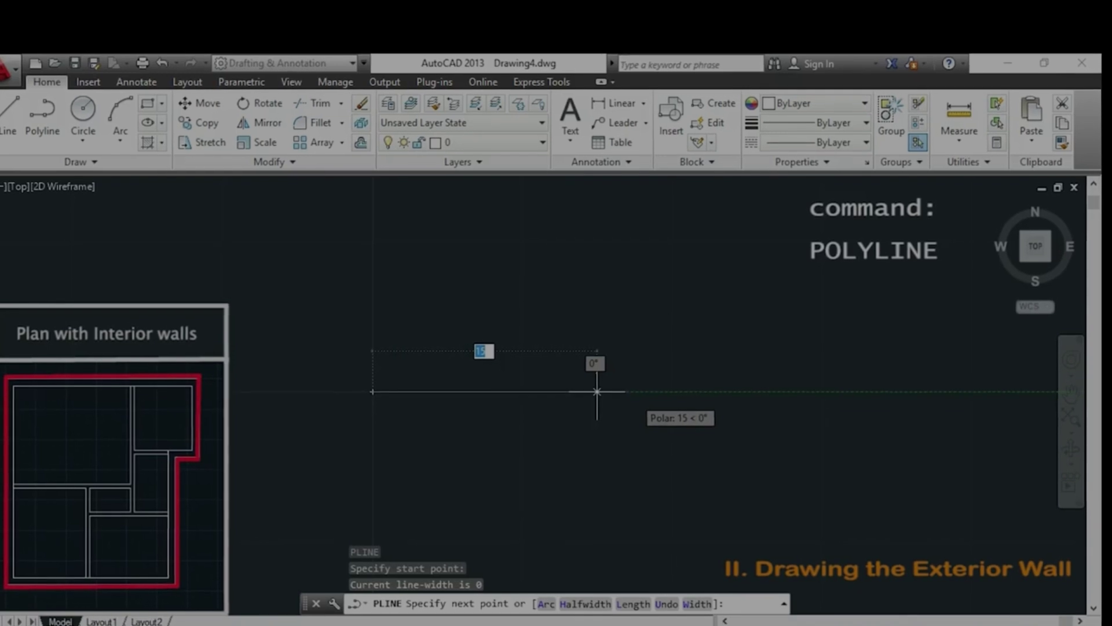
type("8000")
key("Return")
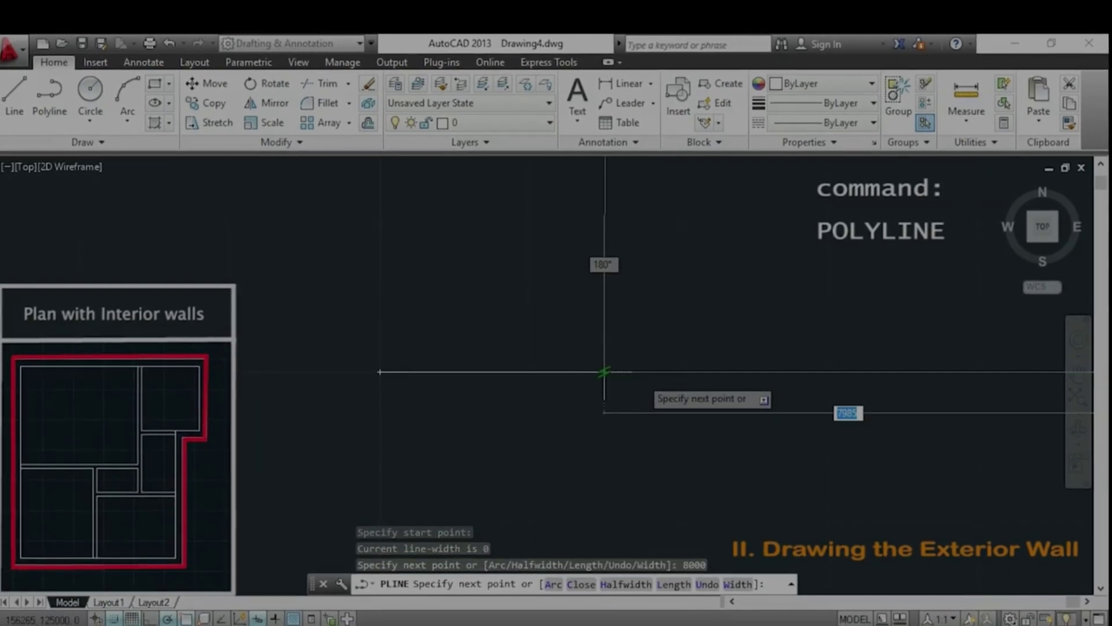
scroll(654, 369, "down", 5)
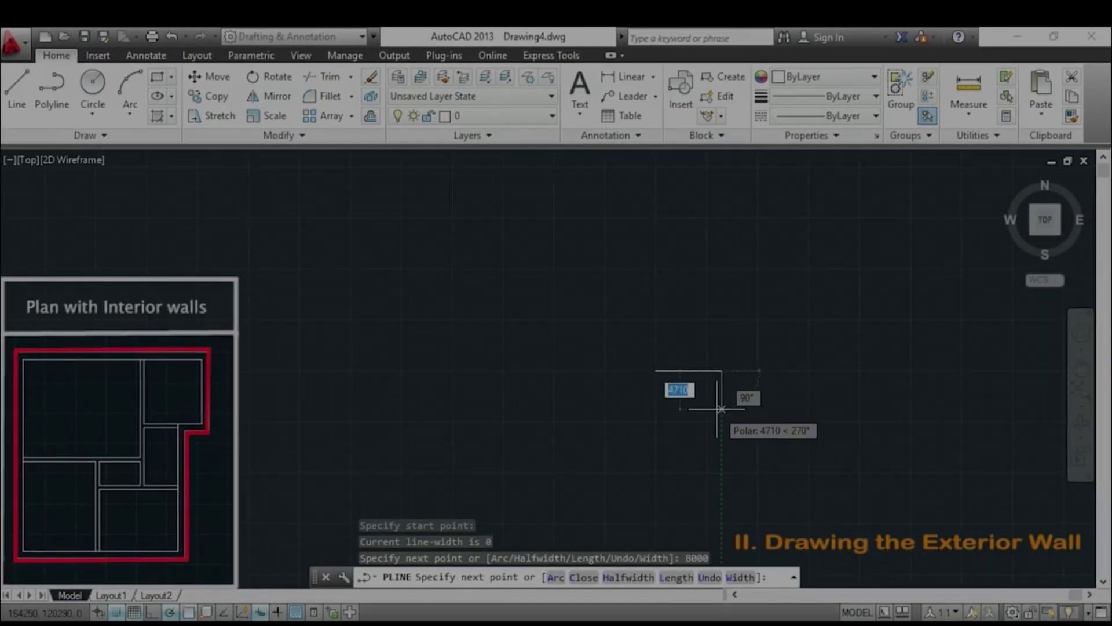
type("3250")
key("Return")
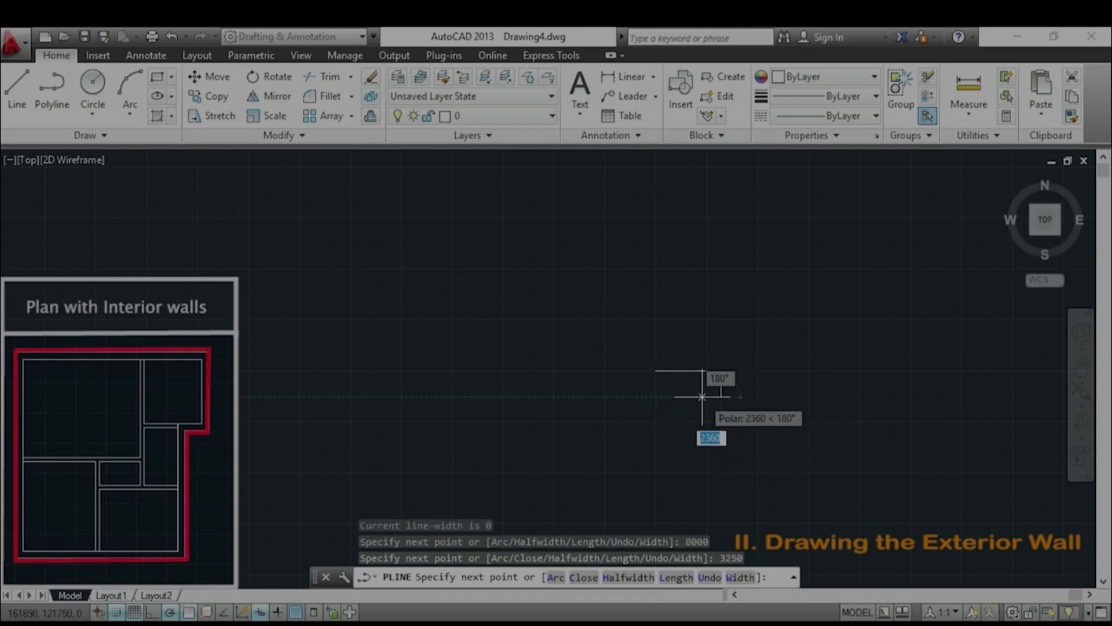
Continue the exterior polyline 1000 left, 5250 down and 7000 left, and bring it back up to its start point
type("1000")
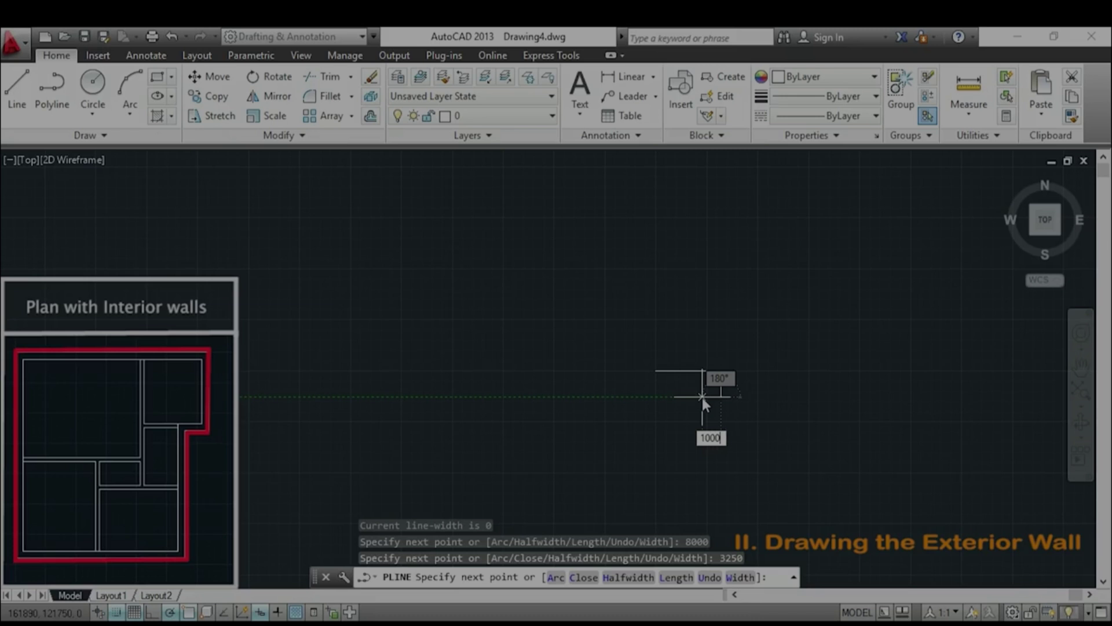
key("Return")
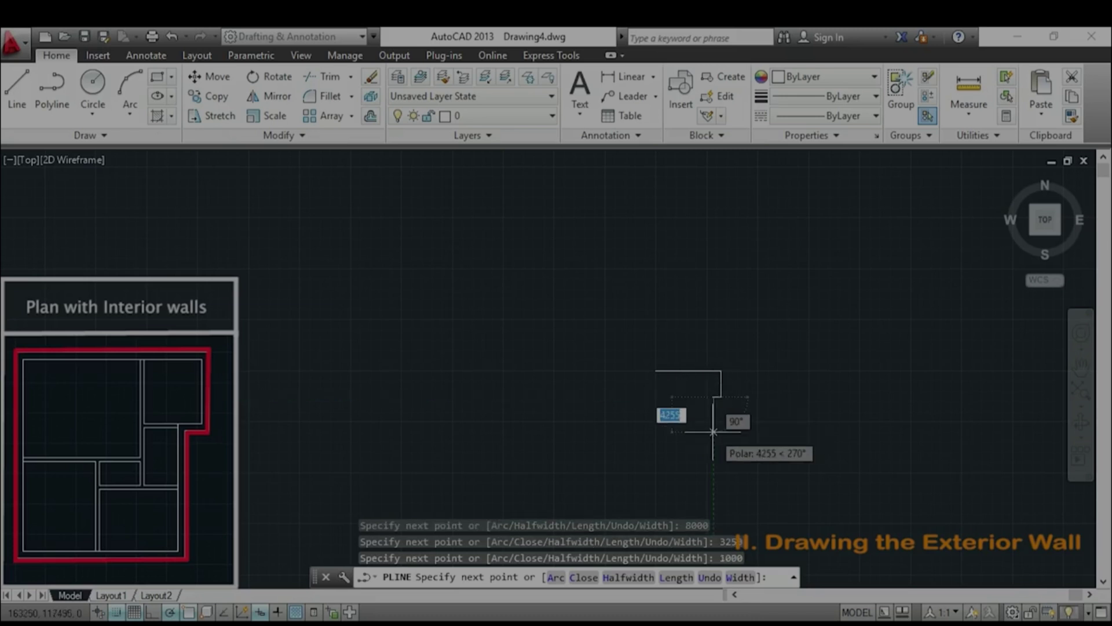
type("525")
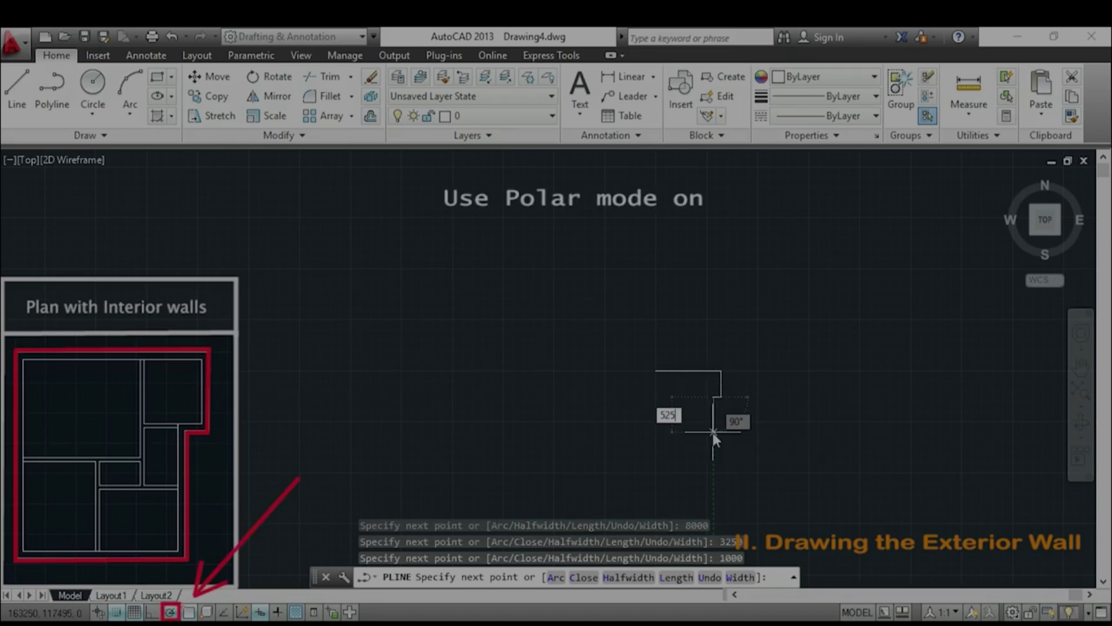
type("0")
key("Return")
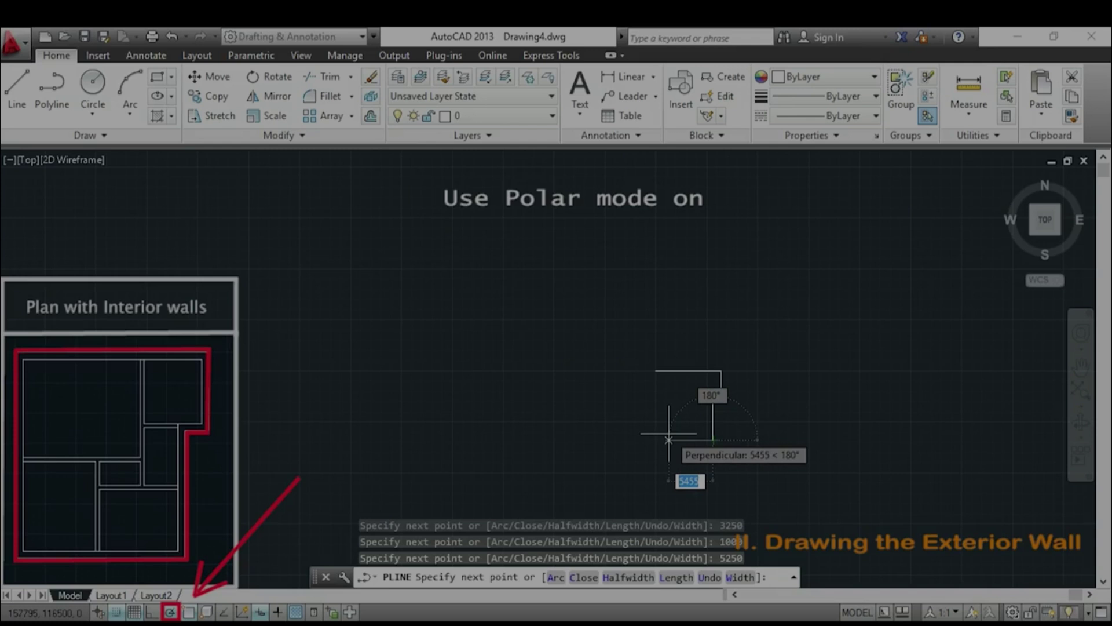
type("7000")
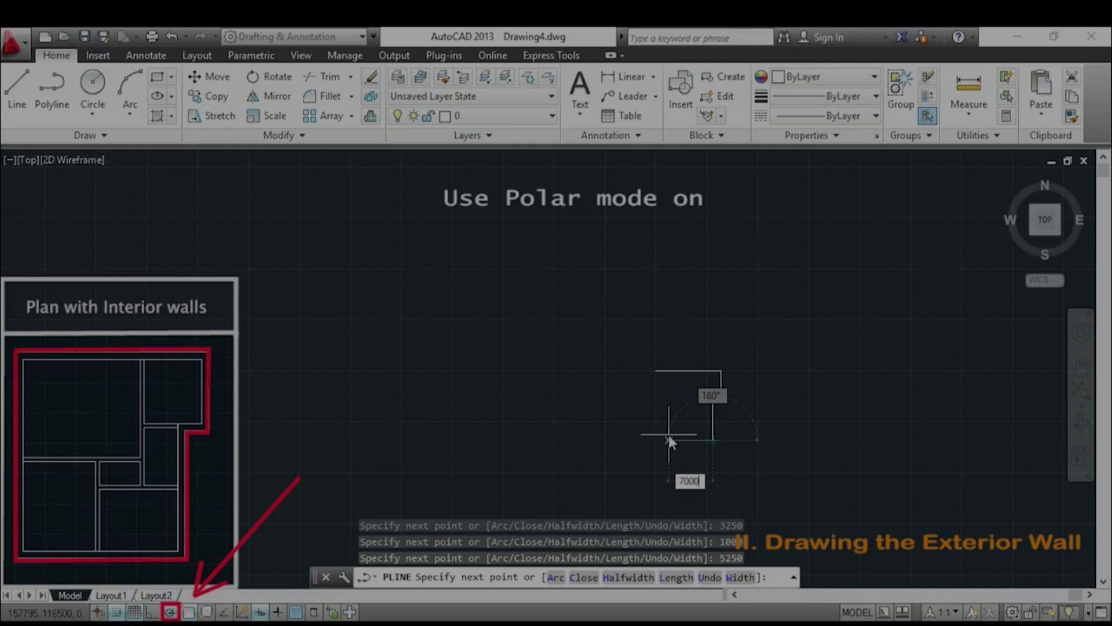
key("Return")
scroll(652, 394, "up", 5)
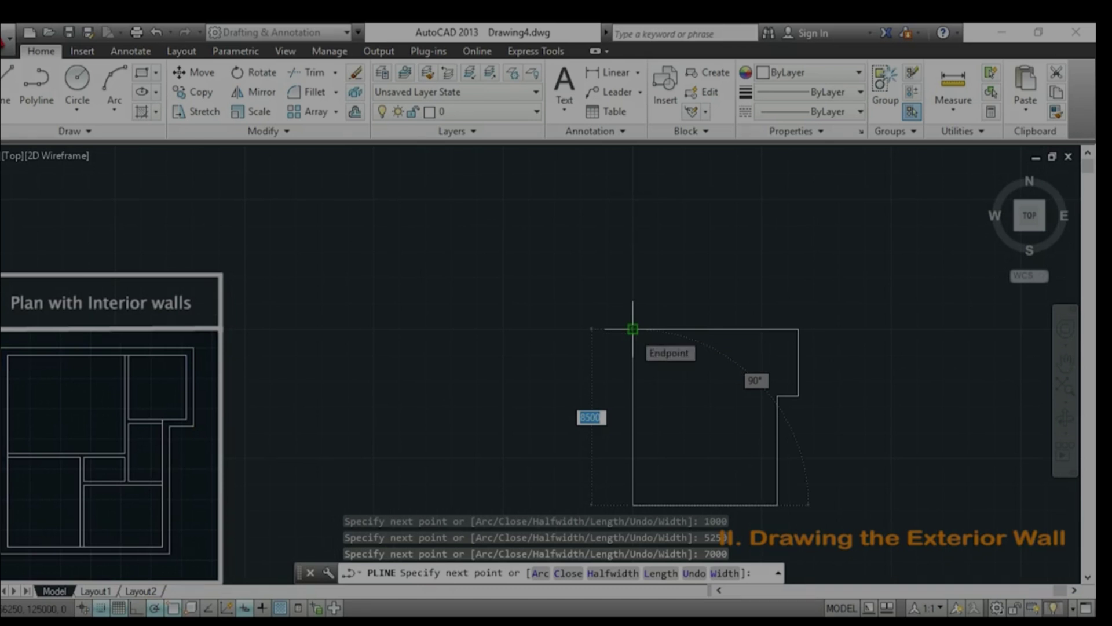
key("Escape")
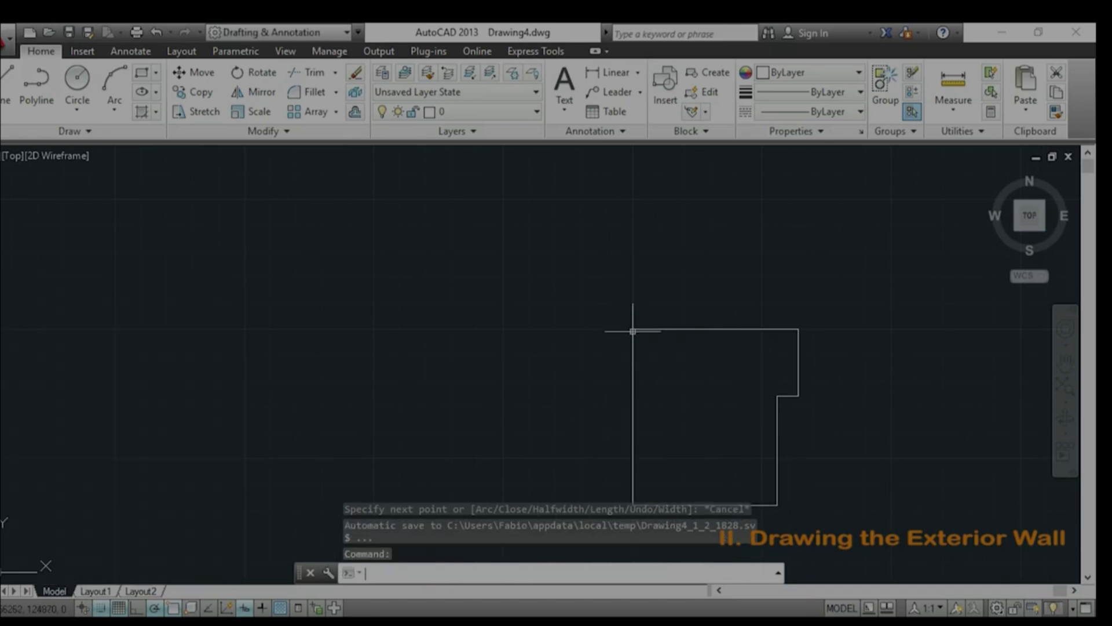
Offset the exterior wall outline inward by 300 to draw the inner wall face
middle_click_drag(863, 456, 695, 392)
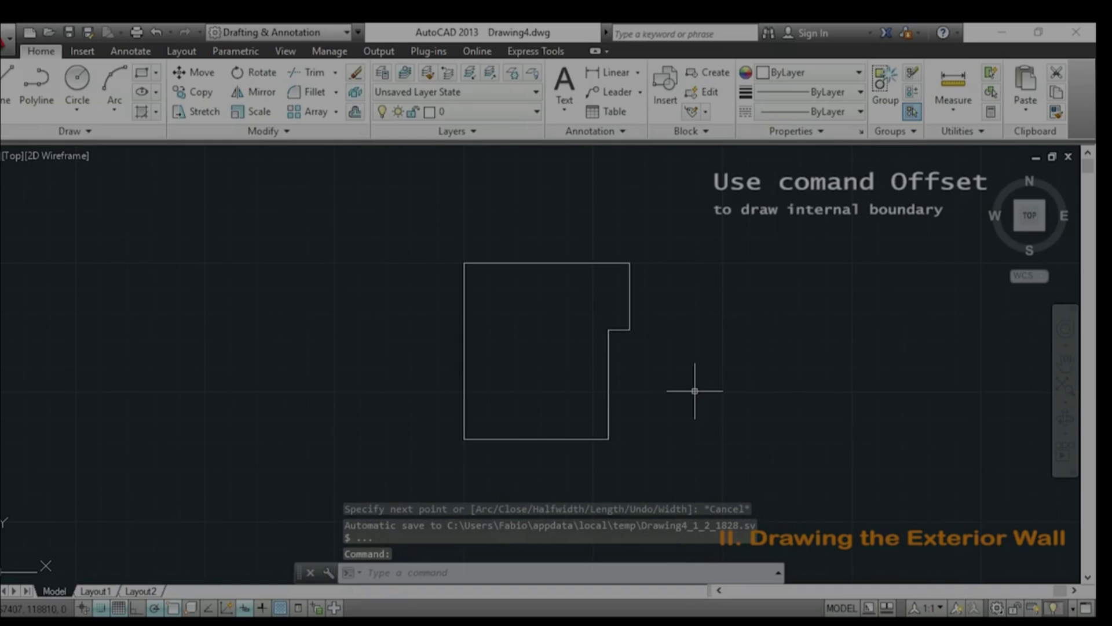
type("O")
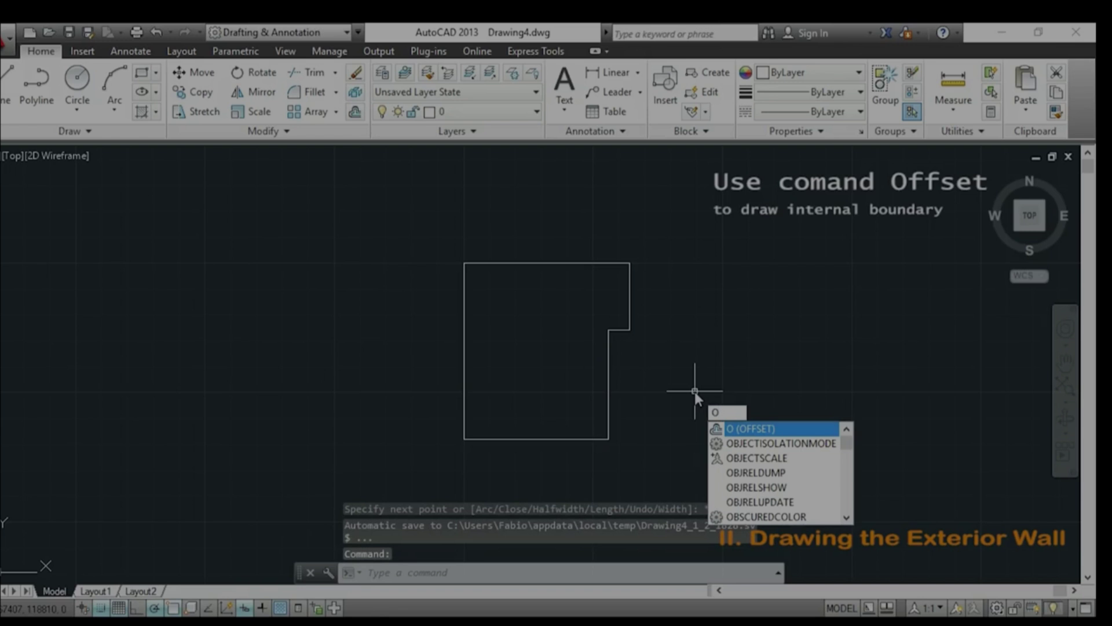
key("Return")
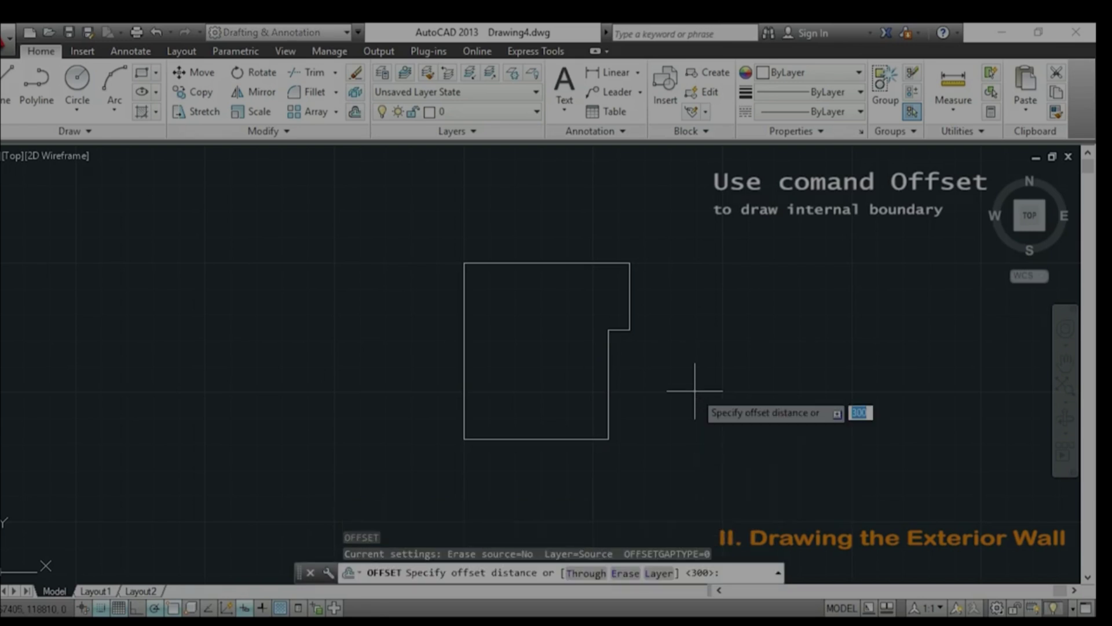
key("Return")
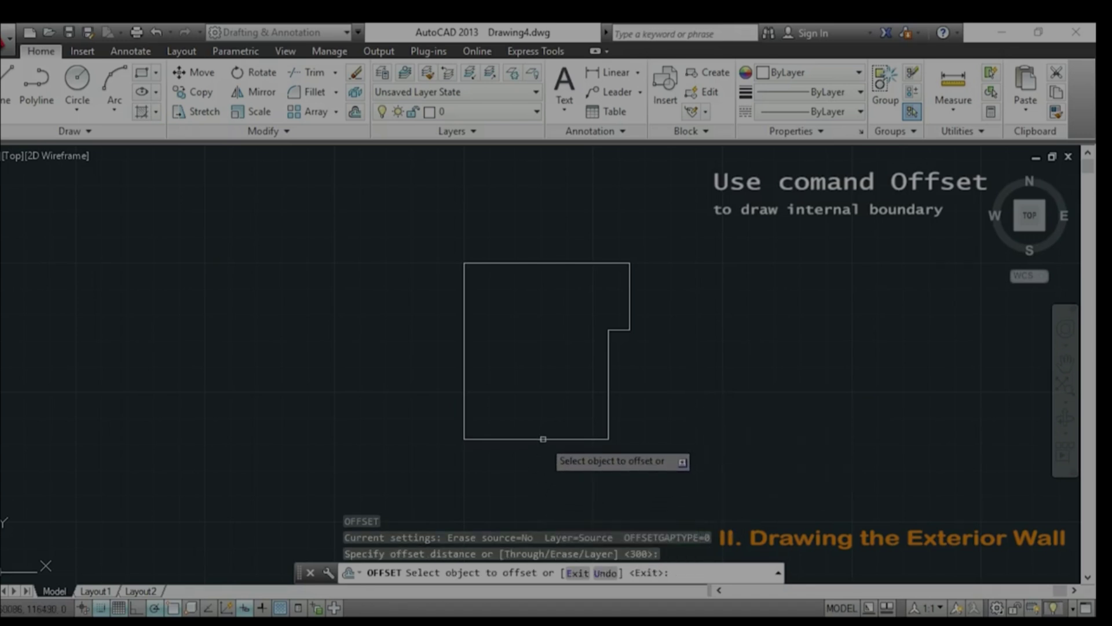
left_click(542, 438)
left_click(530, 426)
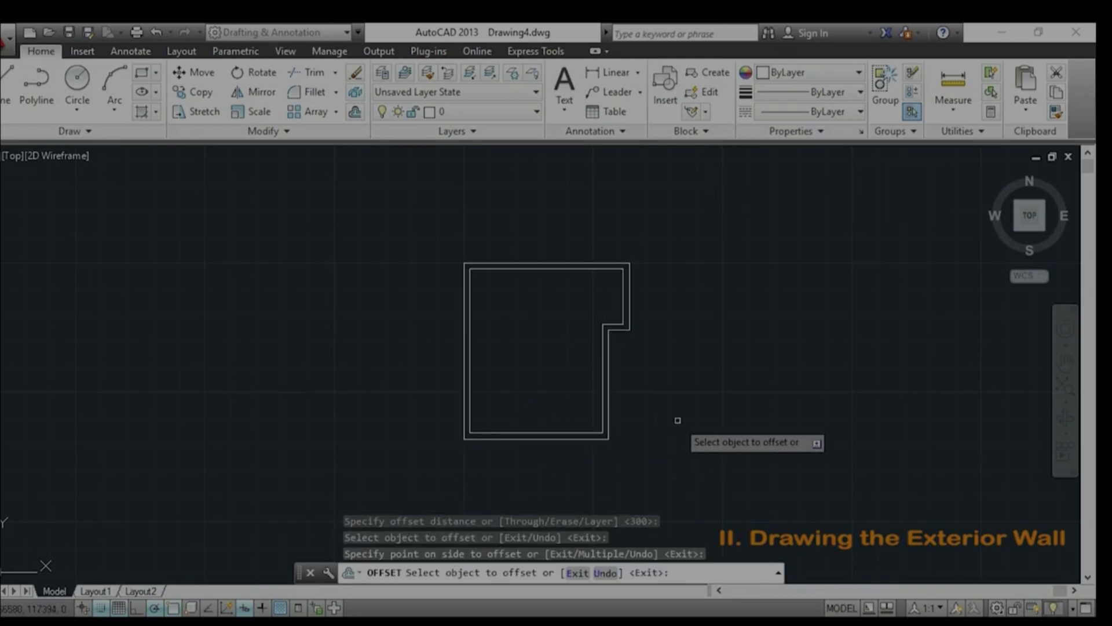
key("Escape")
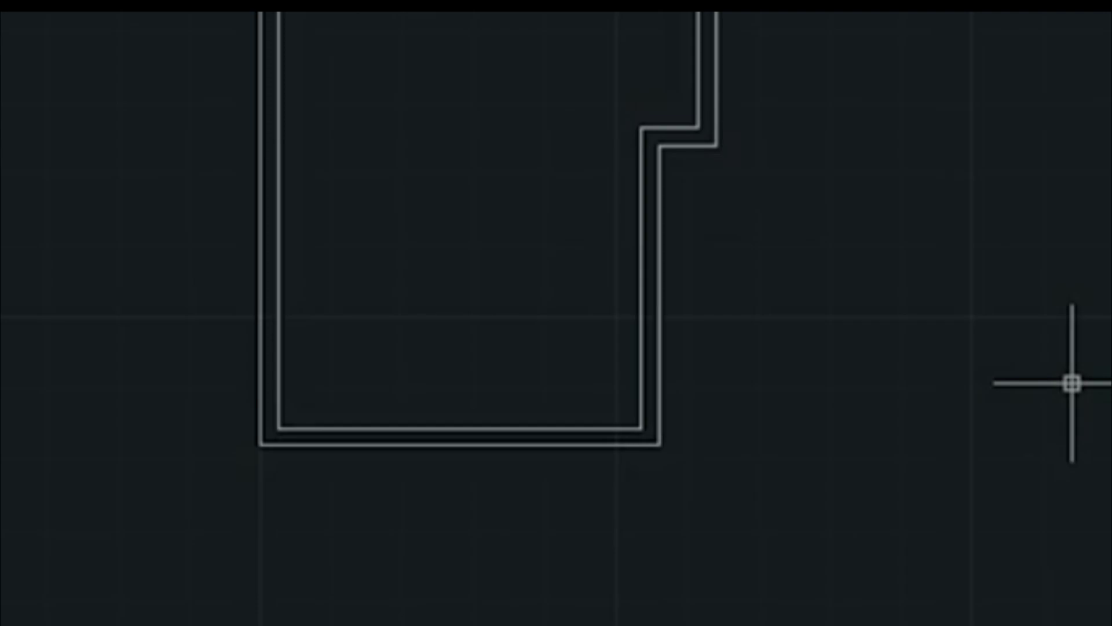
Draw the upper-left room's boundary starting 4050 below the inner top-left corner, running 4850 right and up to the inner top wall
key("Return")
middle_click_drag(406, 123, 282, 248)
scroll(227, 201, "up", 5)
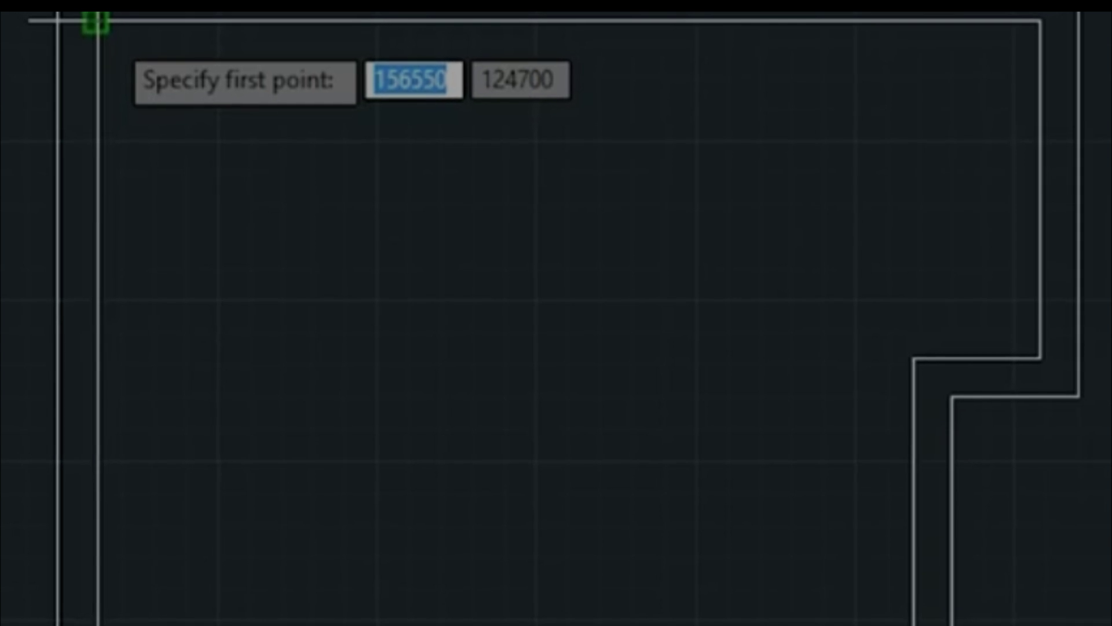
type("4050")
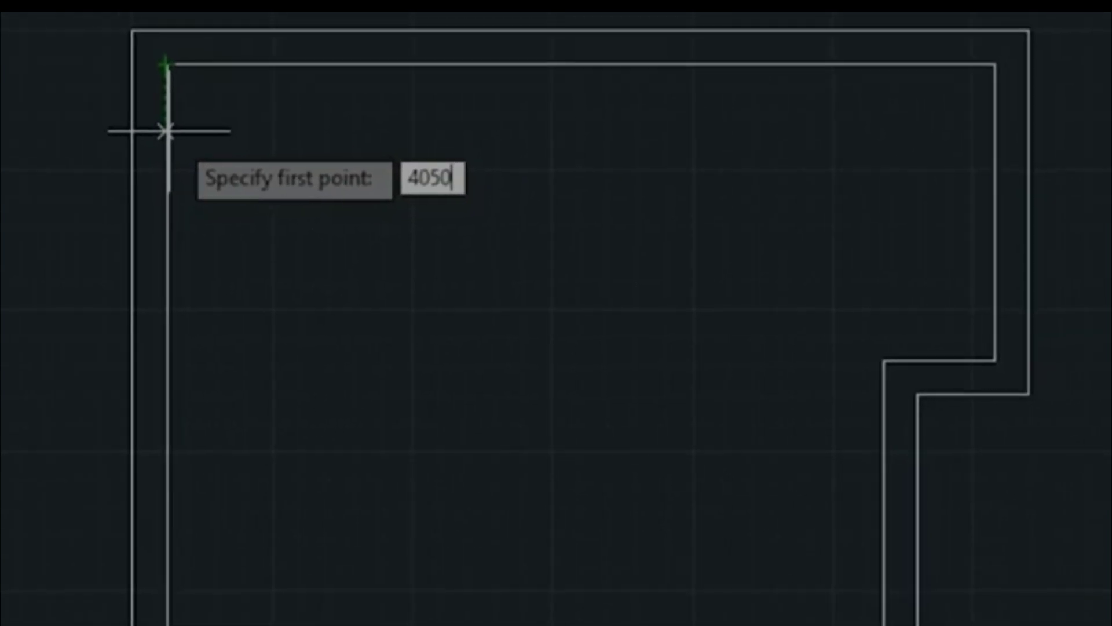
key("Return")
left_click(182, 531)
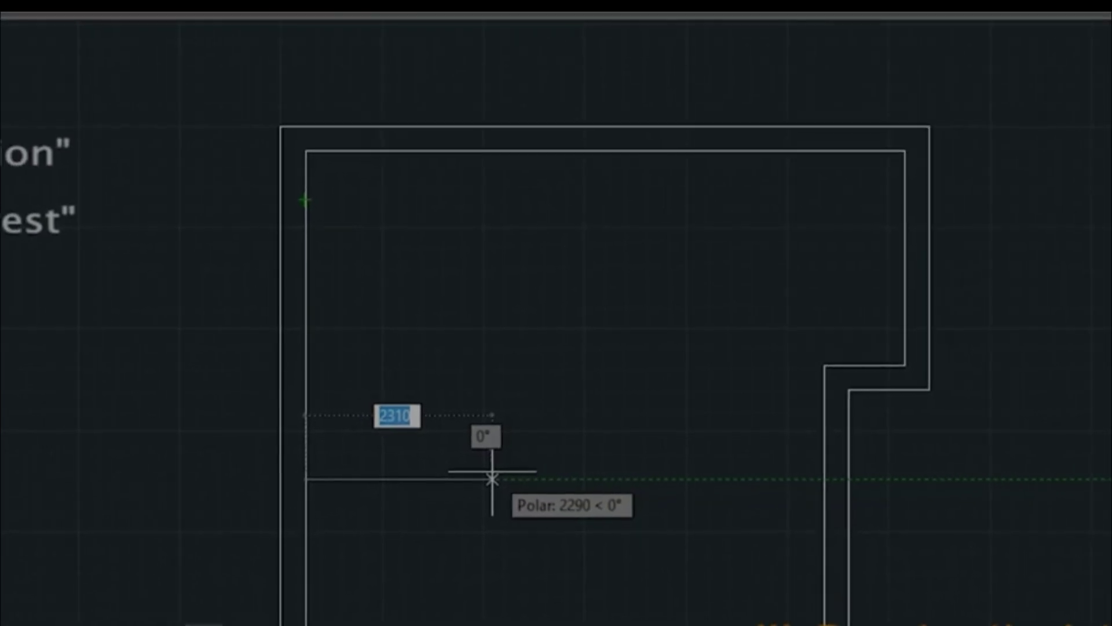
type("4850")
key("Return")
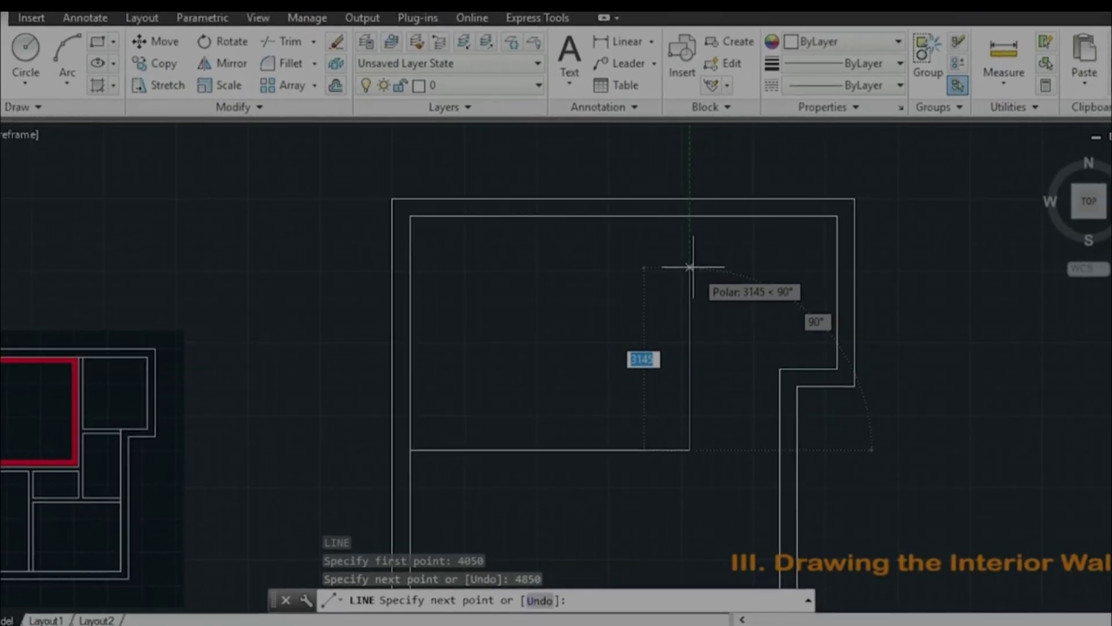
left_click(688, 227)
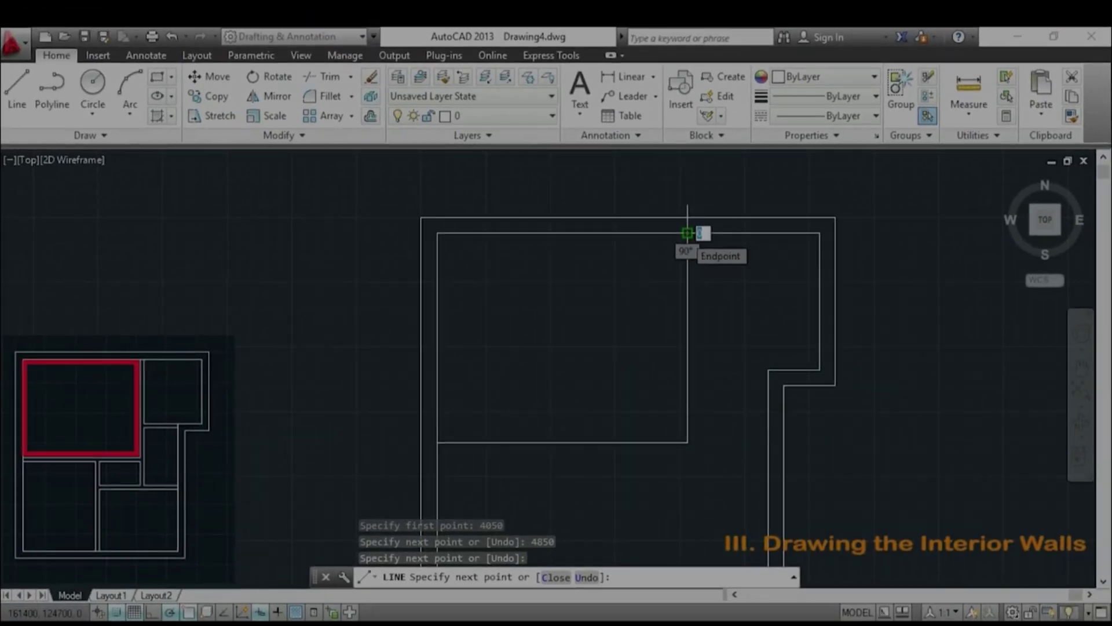
key("Escape")
Draw a vertical interior wall line 3700 upward, starting 3000 to the right of the inner bottom-left corner
middle_click_drag(606, 449, 605, 328)
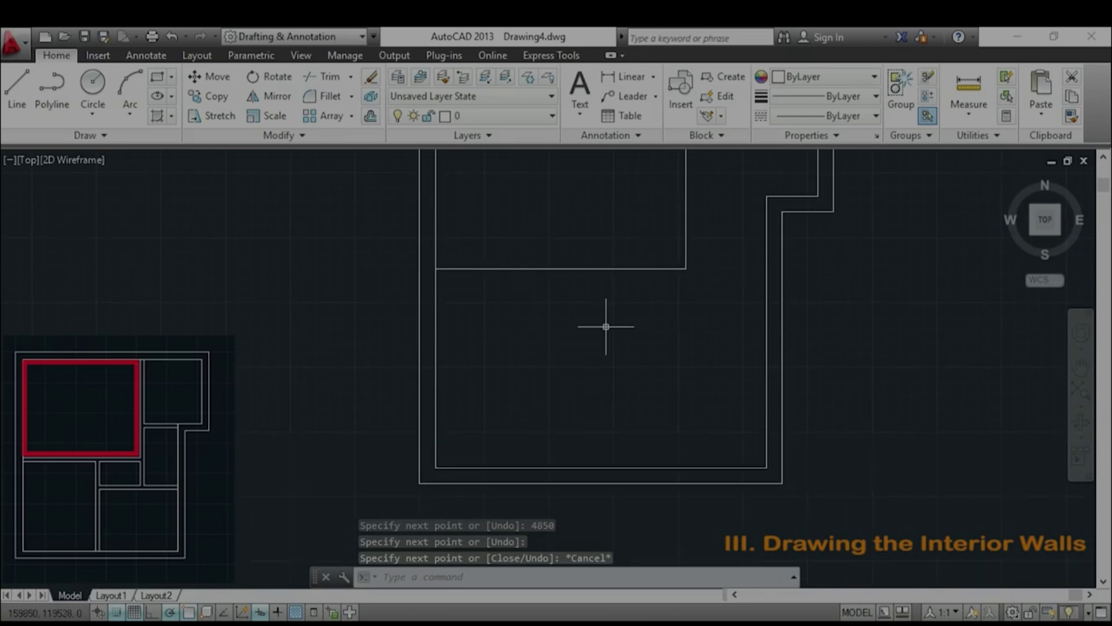
key("Return")
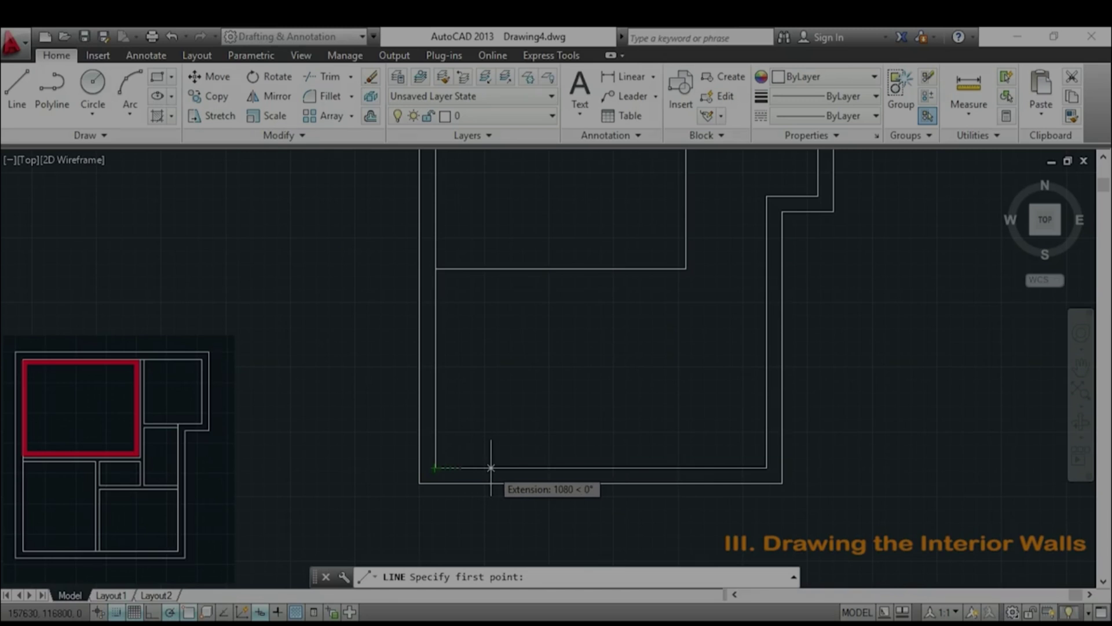
key("Return")
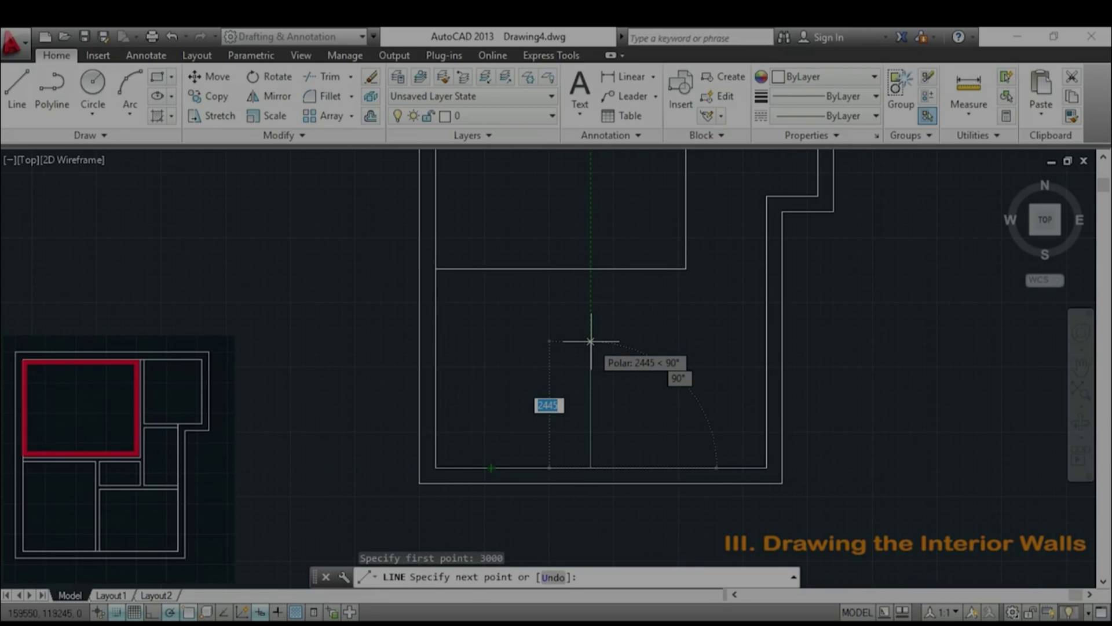
type("3700")
key("Return")
scroll(486, 385, "up", 4)
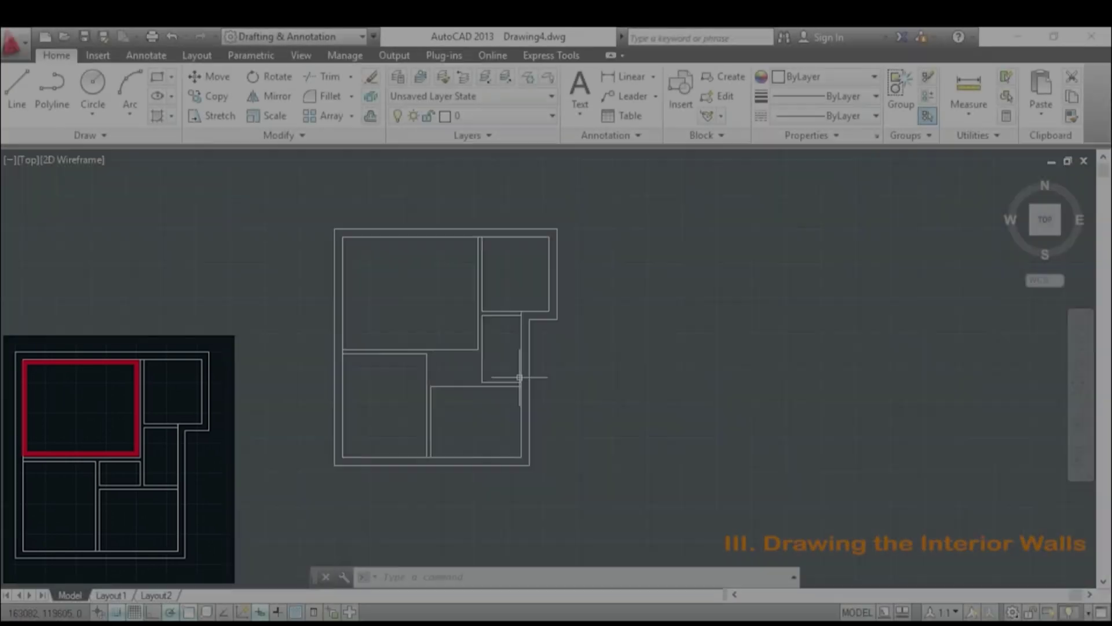
Draw the small central room's right side as a vertical line from 161400,120500 down to 161400,119500
scroll(529, 377, "up", 6)
scroll(462, 268, "up", 2)
type("l")
key("Return")
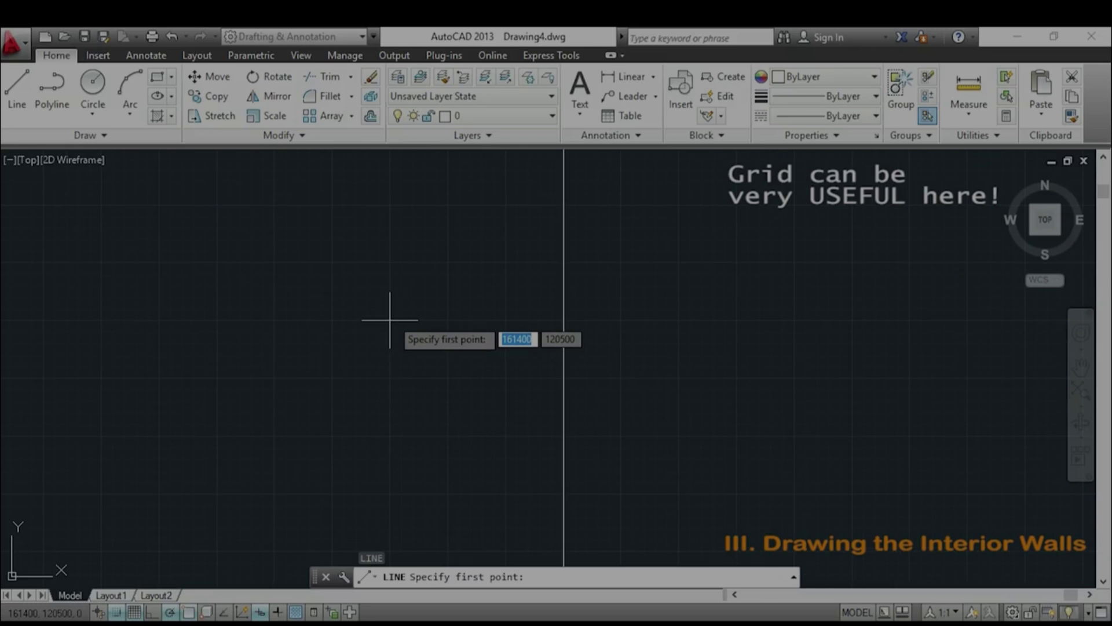
left_click(387, 327)
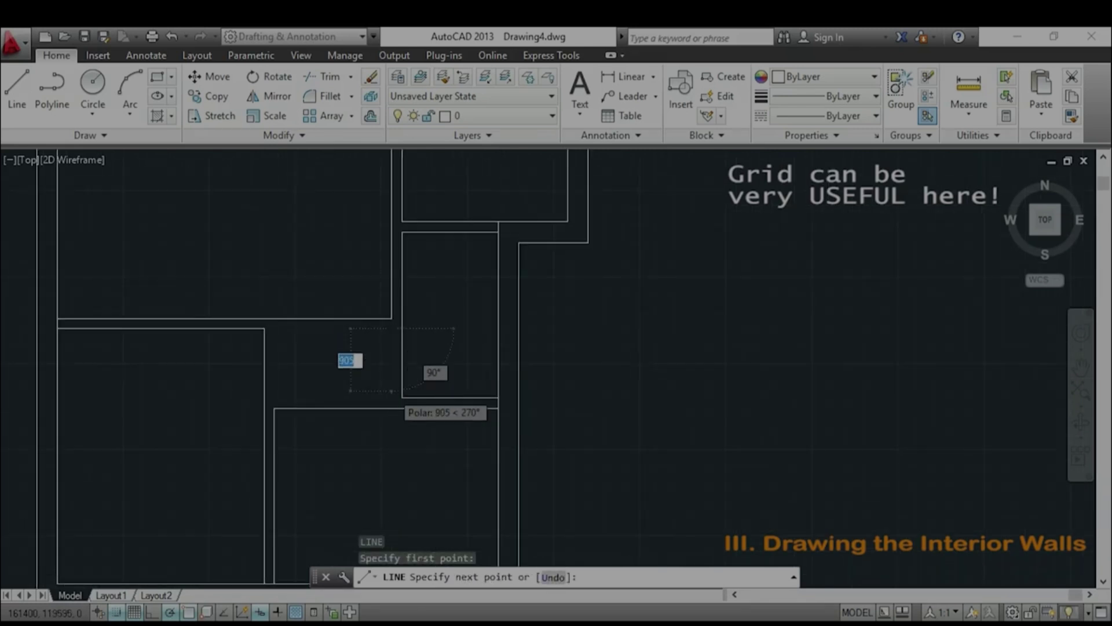
scroll(392, 391, "up", 8)
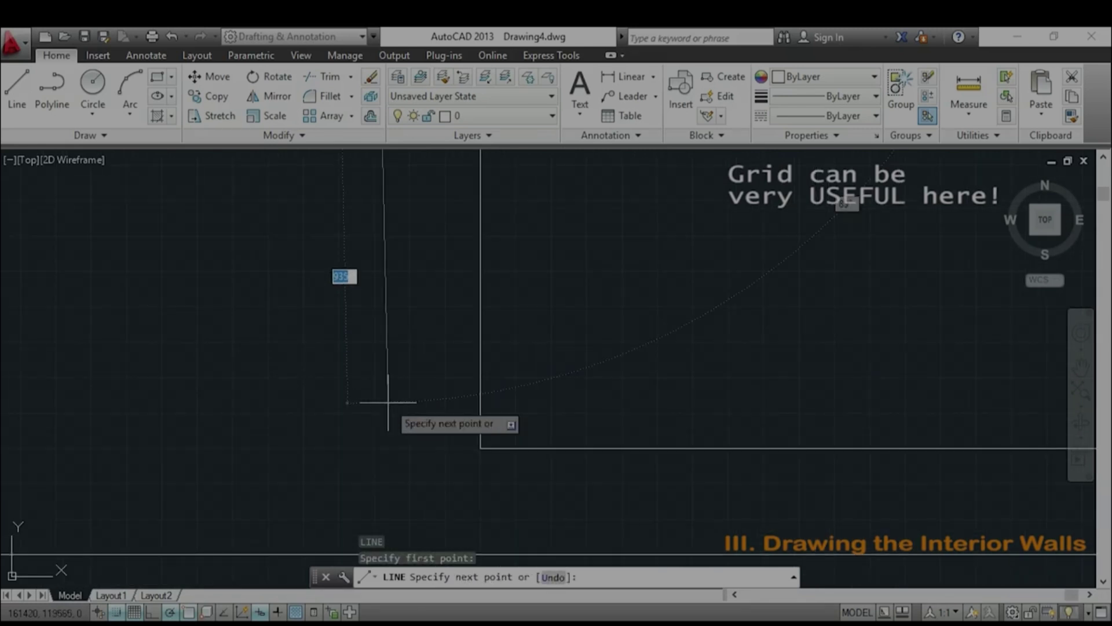
scroll(374, 448, "up", 6)
left_click(373, 447)
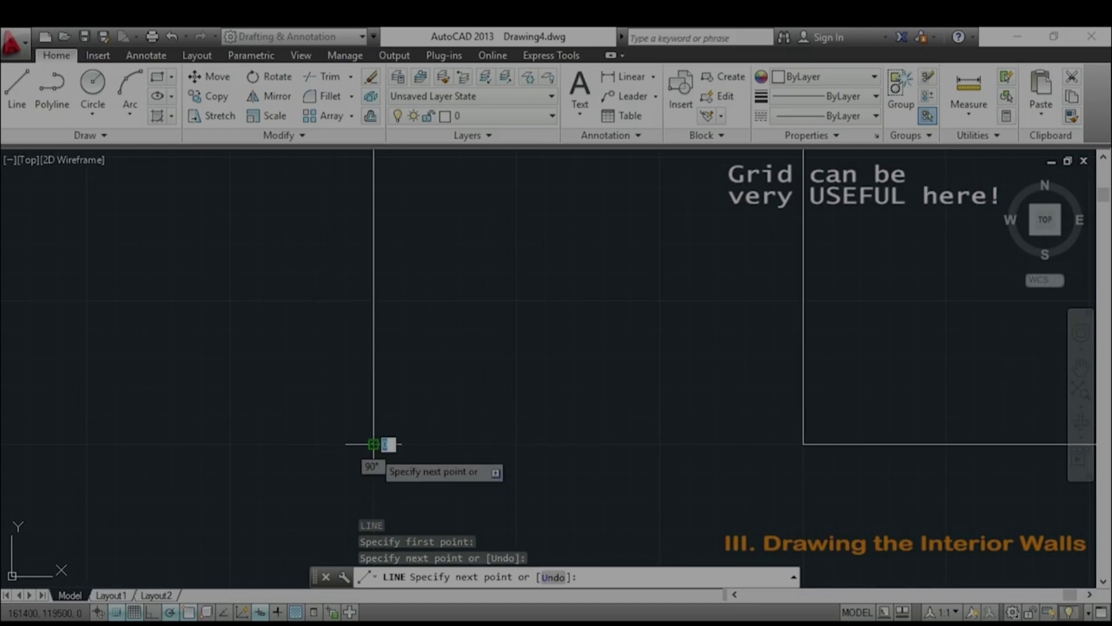
Complete the small central room with lines 1700 left to 159700,119500, up to the room's top level, and 1700 right to the start point
scroll(244, 444, "down", 10)
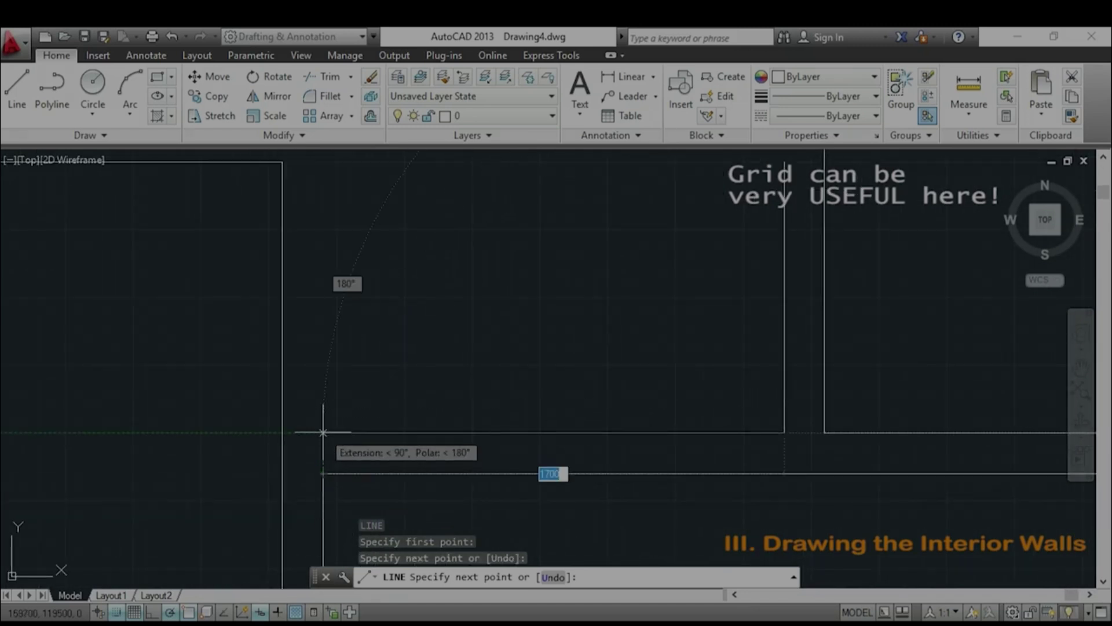
left_click(327, 432)
scroll(278, 377, "down", 3)
scroll(318, 328, "up", 5)
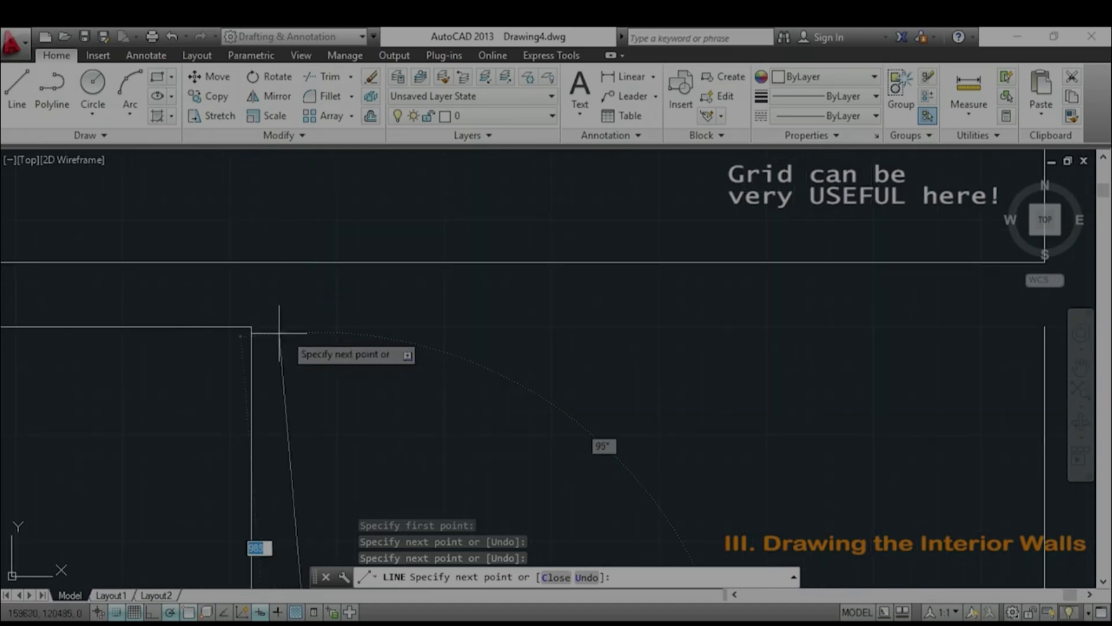
left_click(315, 327)
middle_click_drag(1036, 327, 575, 318)
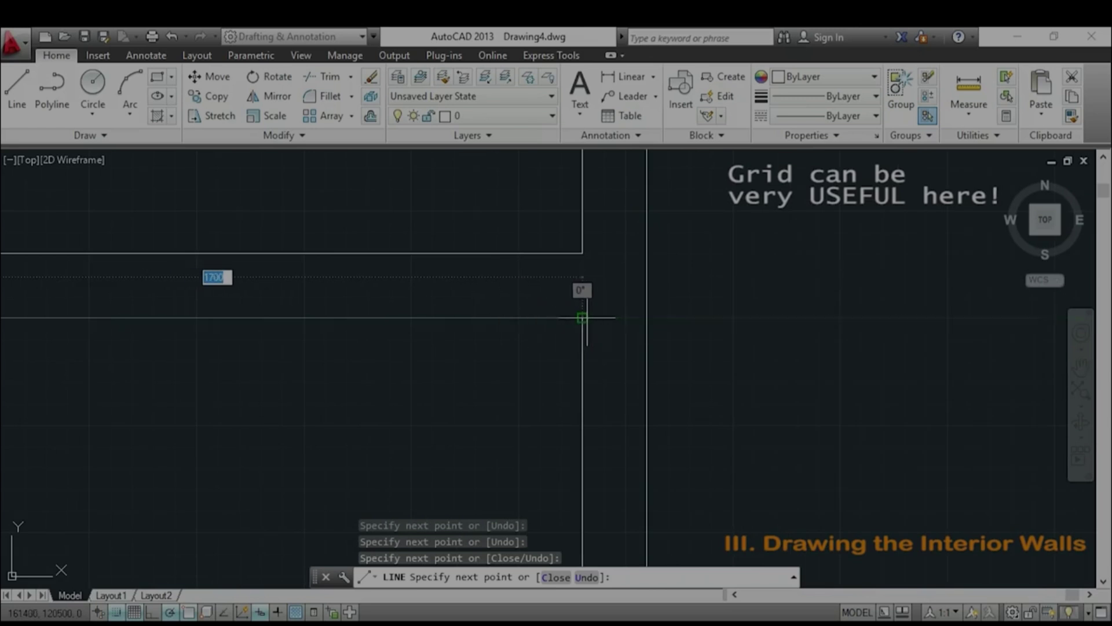
left_click(581, 318)
key("Escape")
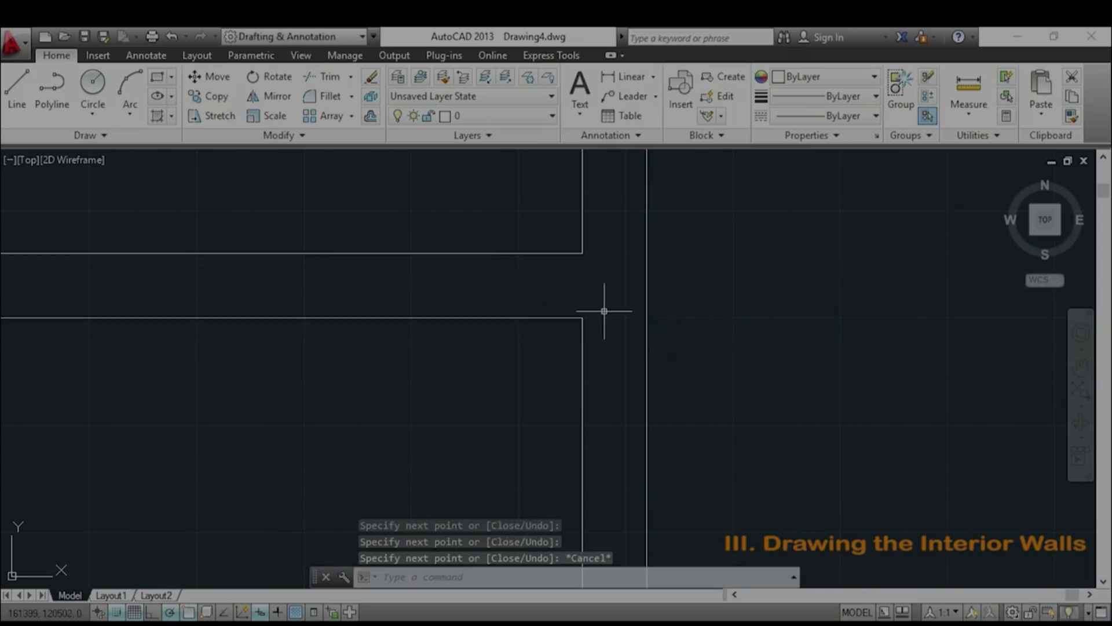
scroll(755, 315, "down", 8)
middle_click_drag(889, 337, 707, 386)
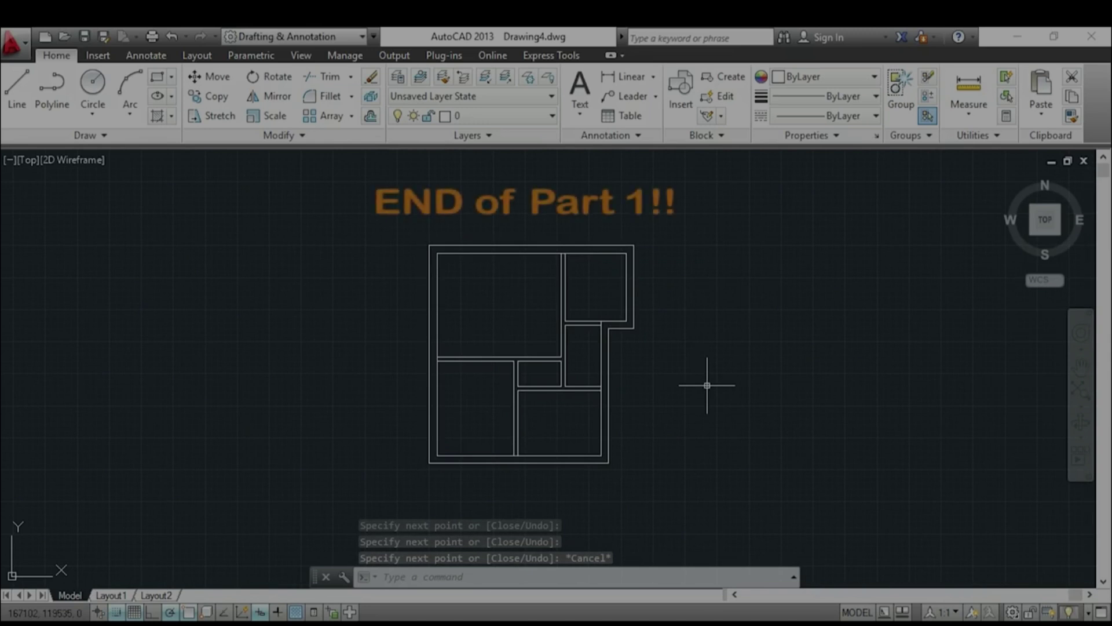